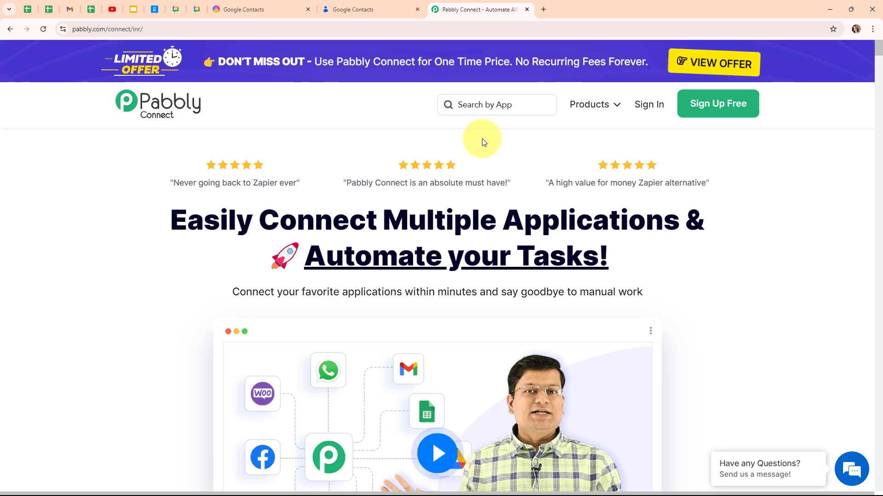
- Compare the existing Google Contacts list with the AITable.ai Google Contacts datasheet, then return to the Pabbly site
left_click(353, 5)
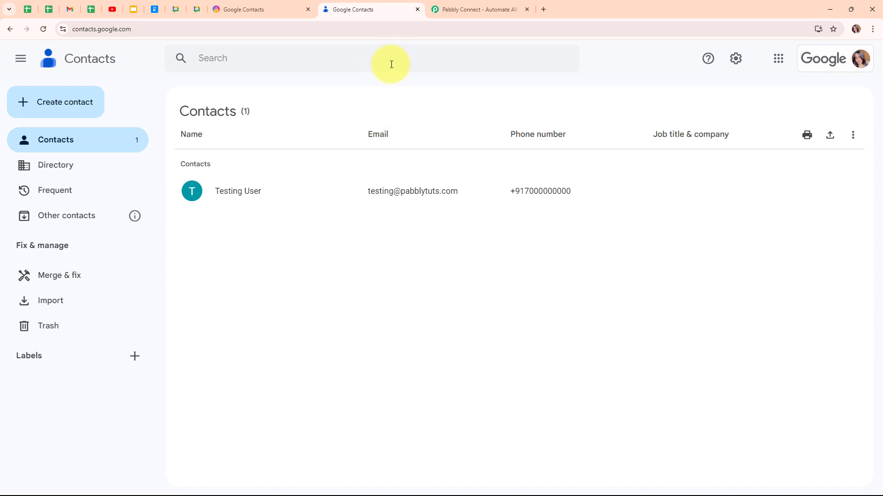
left_click(280, 7)
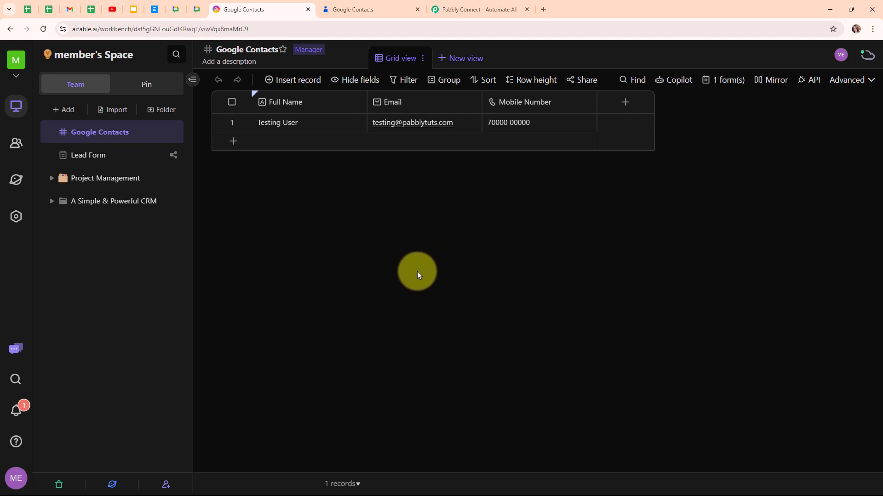
left_click(357, 11)
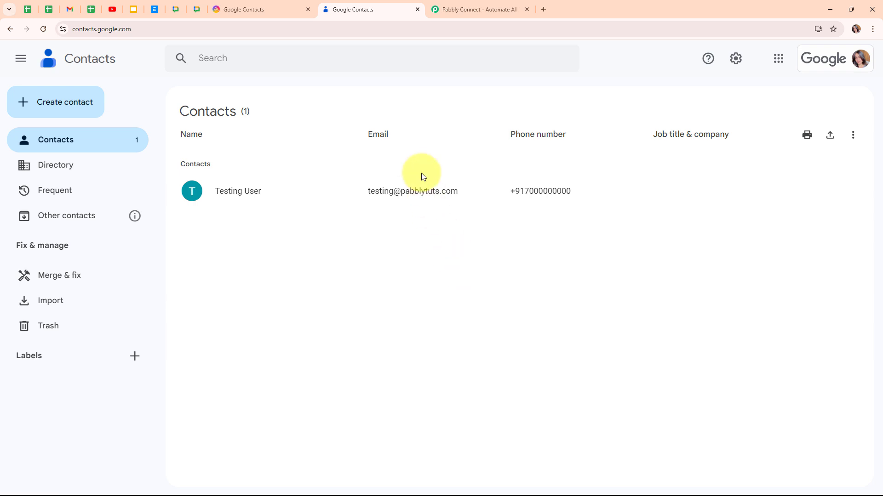
left_click(285, 7)
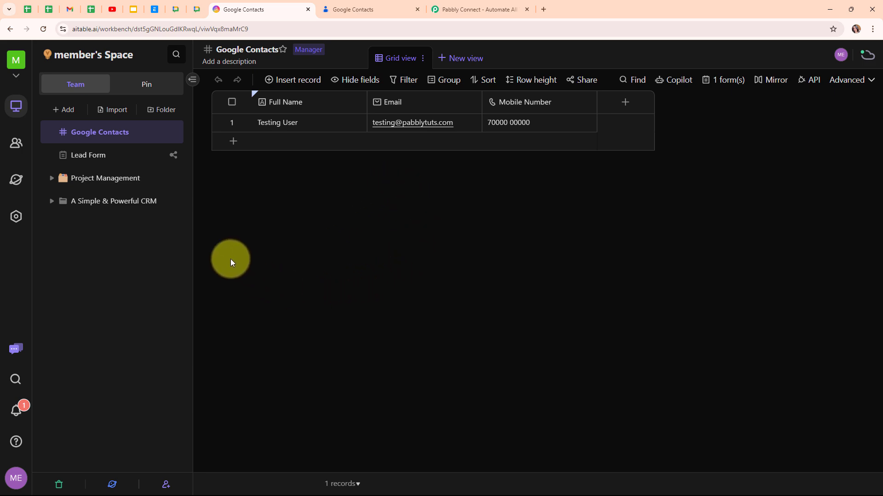
left_click(450, 6)
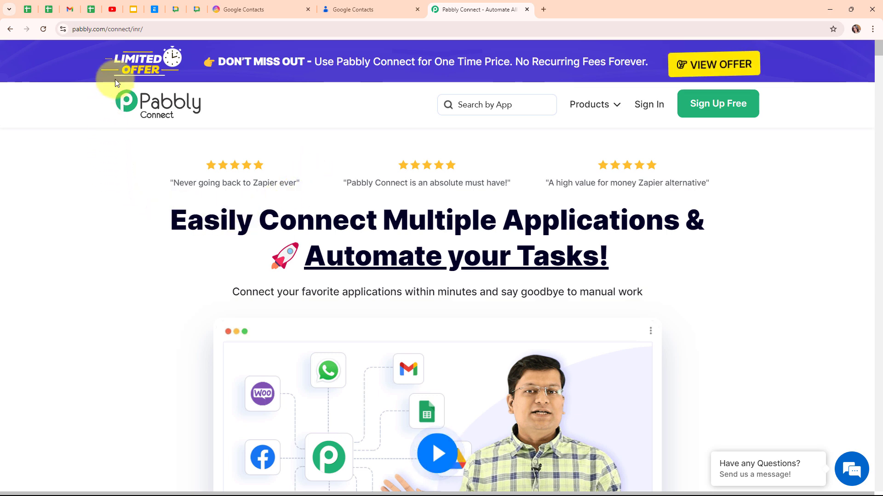
- Sign in to Pabbly and launch Pabbly Connect from the All Pabbly Apps page
left_click(159, 29)
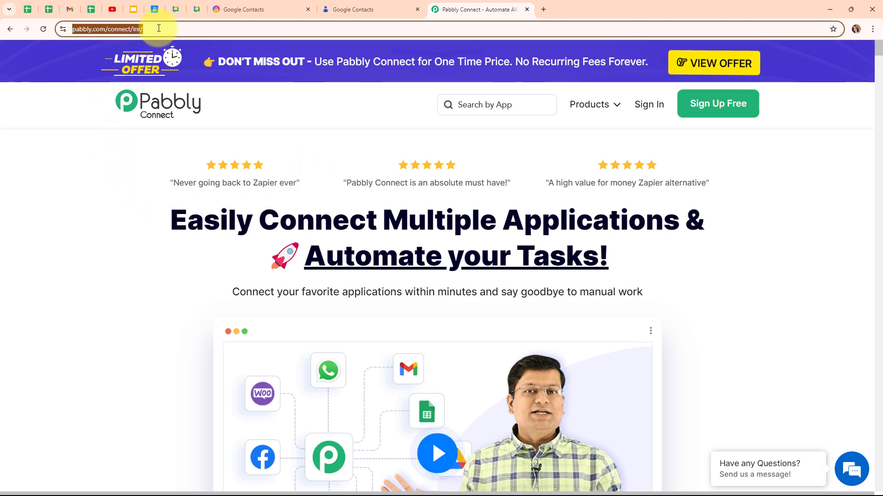
left_click(152, 175)
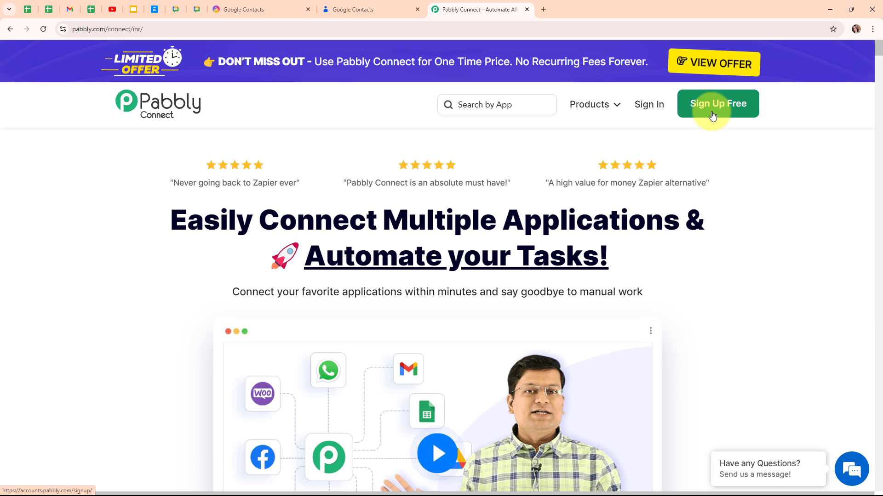
left_click(661, 105)
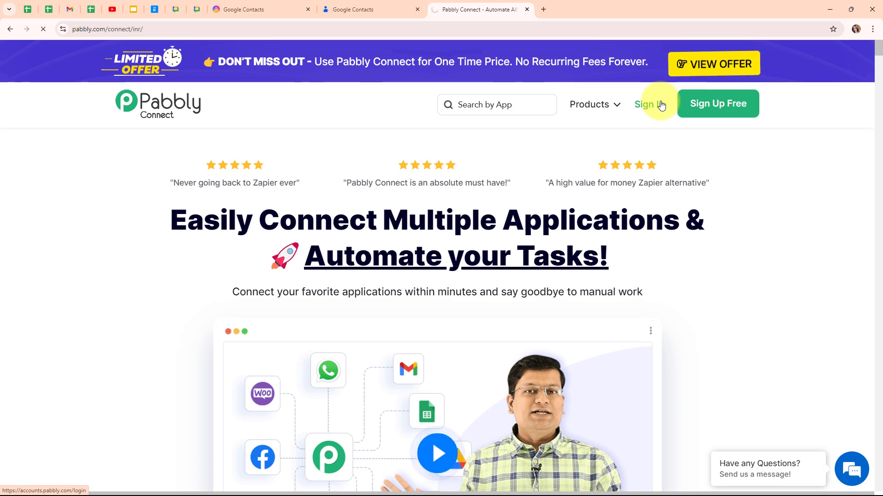
left_click_drag(114, 119, 237, 129)
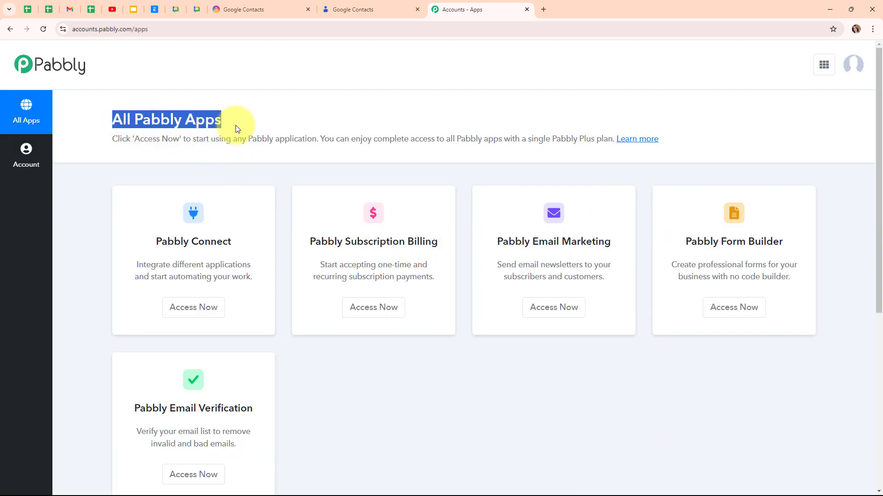
left_click(335, 126)
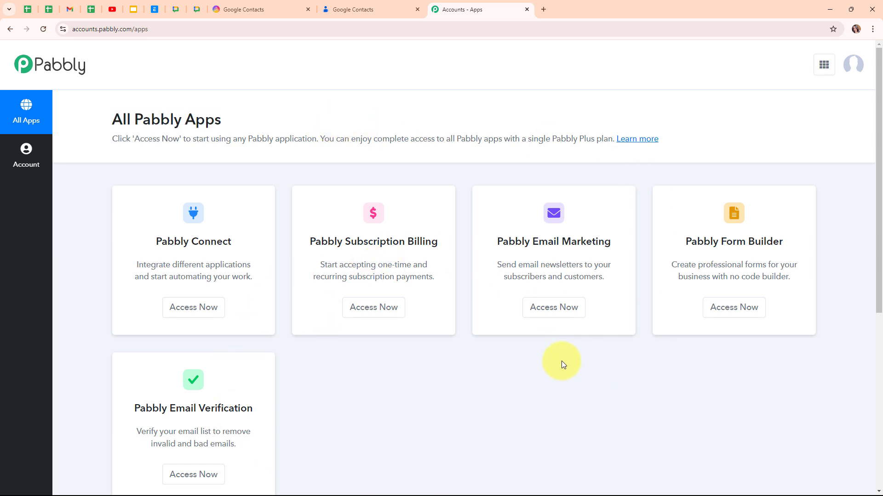
left_click(192, 309)
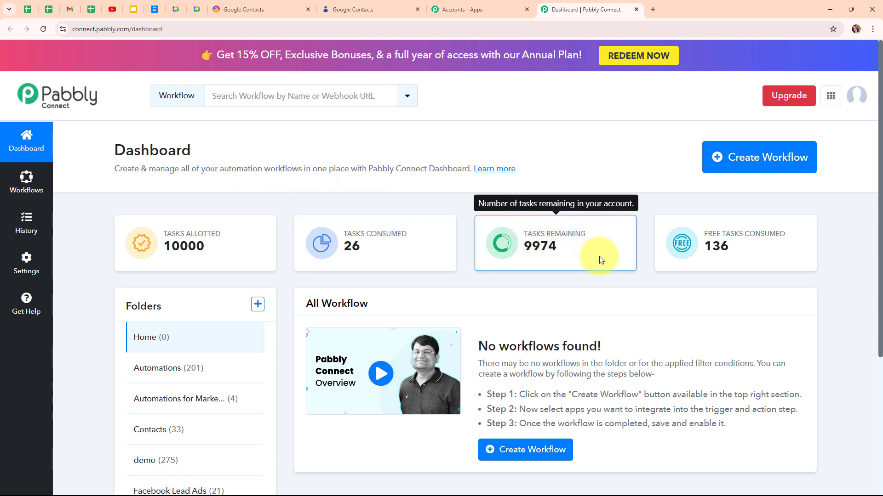
- Start a workflow named 'Create/Update AITable.ai Record for Google Contacts' in the Contacts folder
left_click(730, 172)
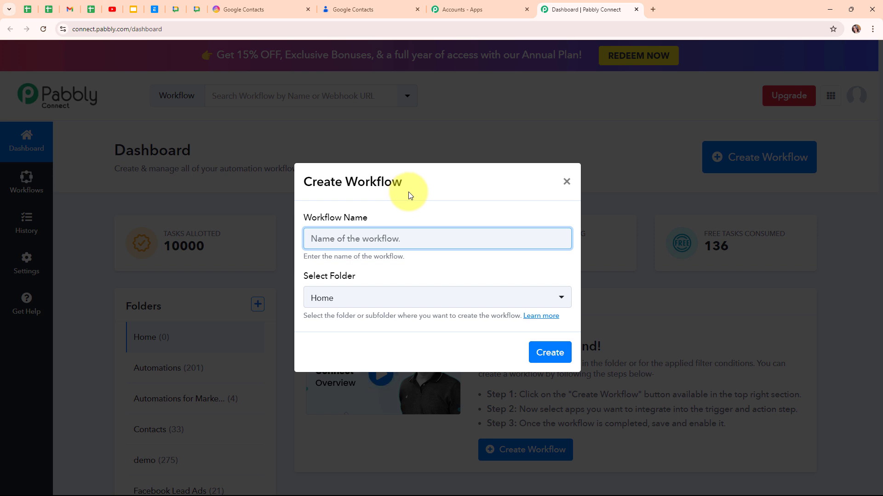
type("Create/Update AITable.ai Record for Google Contacts")
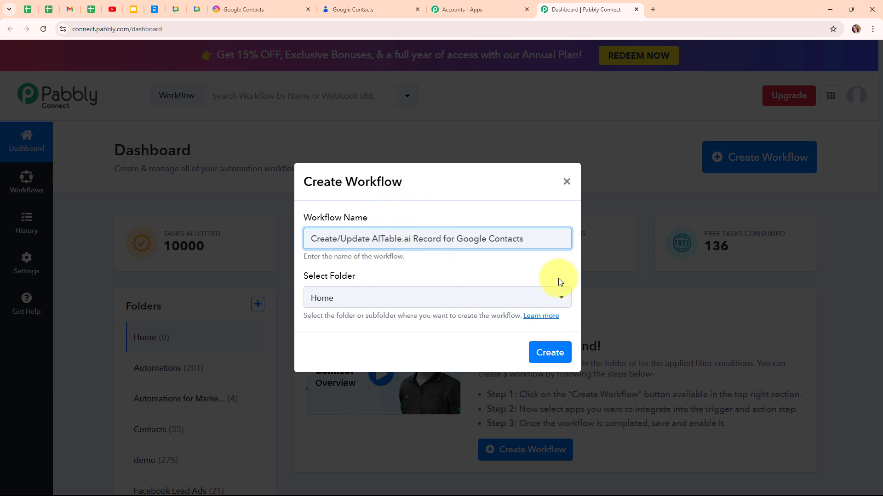
left_click(424, 305)
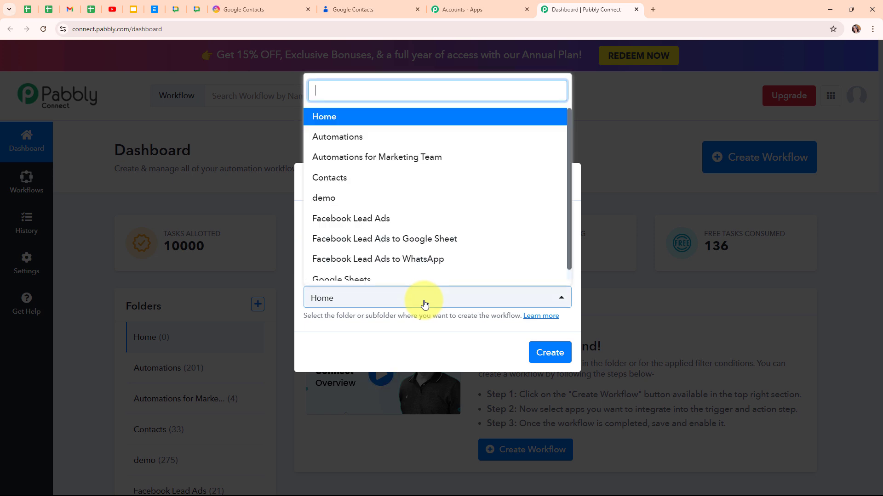
left_click(377, 179)
left_click(411, 274)
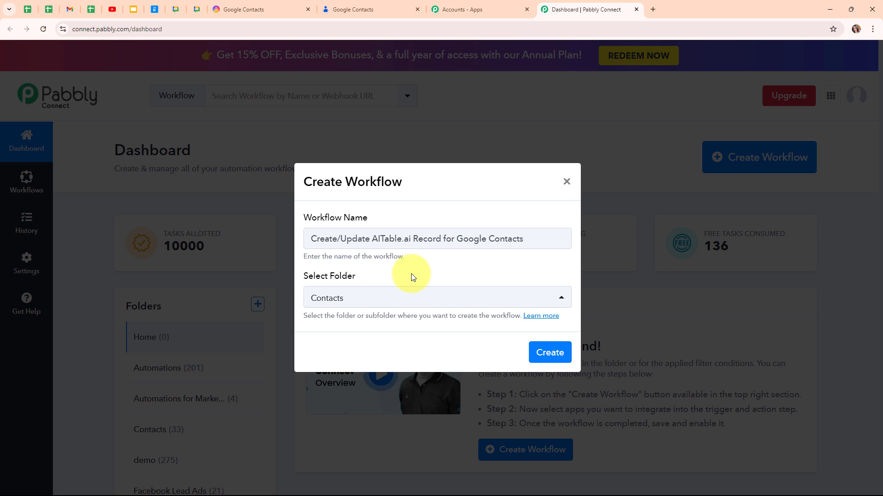
- Read the folders help article, then create the workflow
left_click(531, 322)
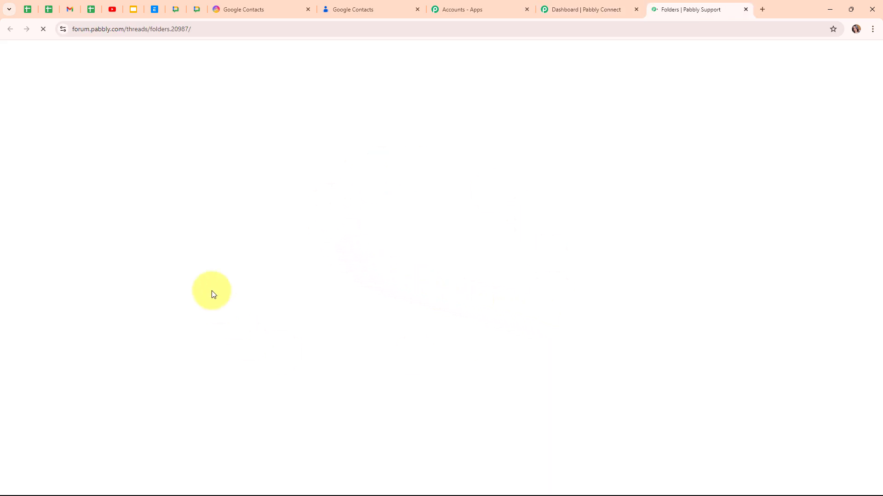
scroll(486, 296, "down", 10)
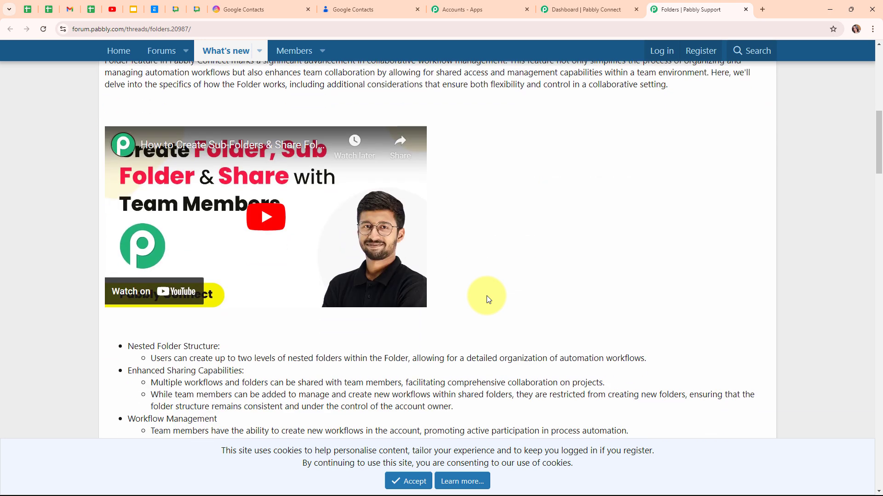
left_click(746, 9)
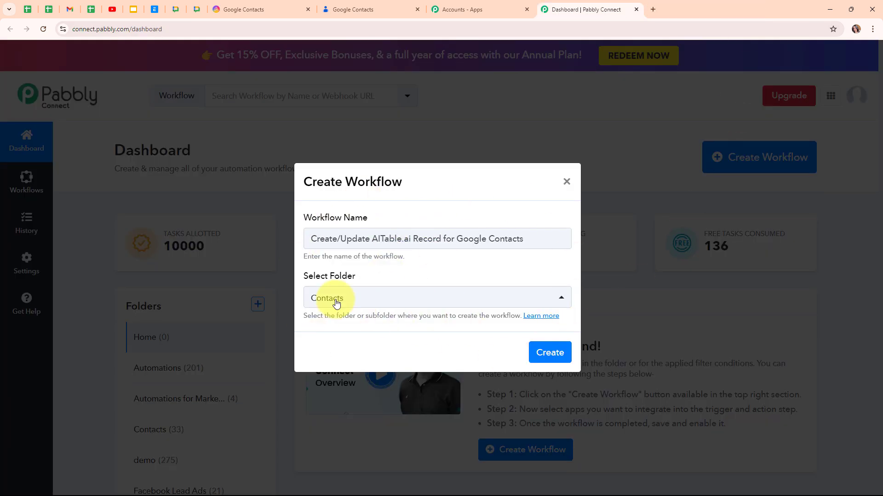
left_click(548, 357)
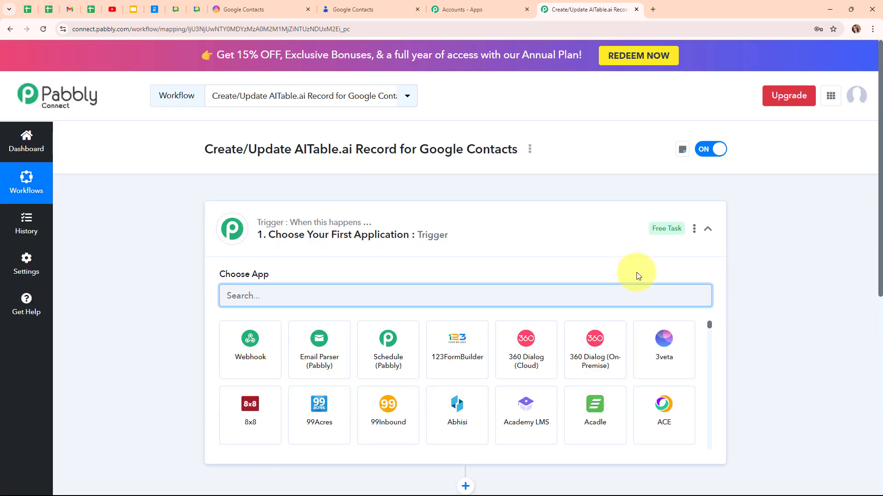
- Search 'Goog' in the trigger's app chooser and select Google Contacts
left_click(708, 230)
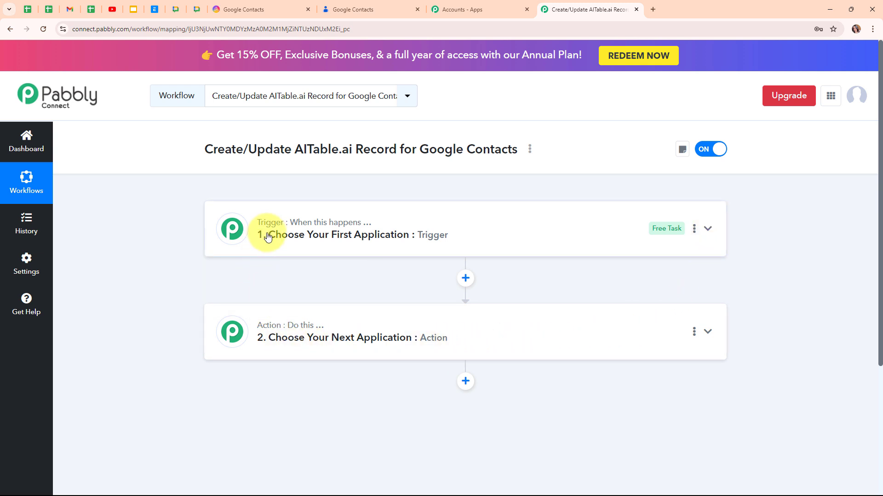
mouse_move(264, 327)
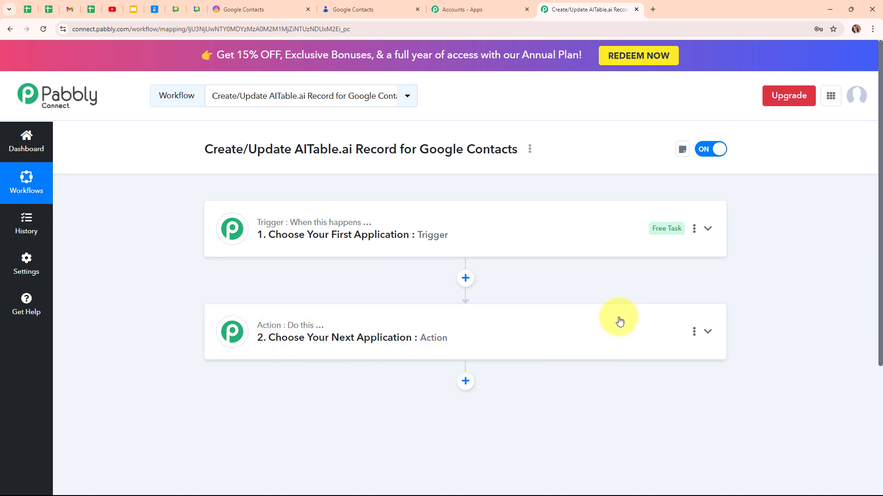
left_click(628, 244)
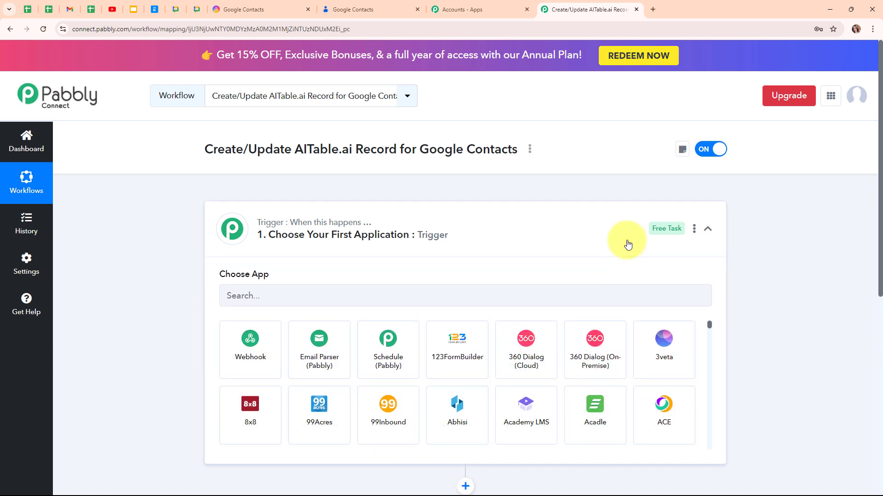
left_click(343, 300)
type("Goog")
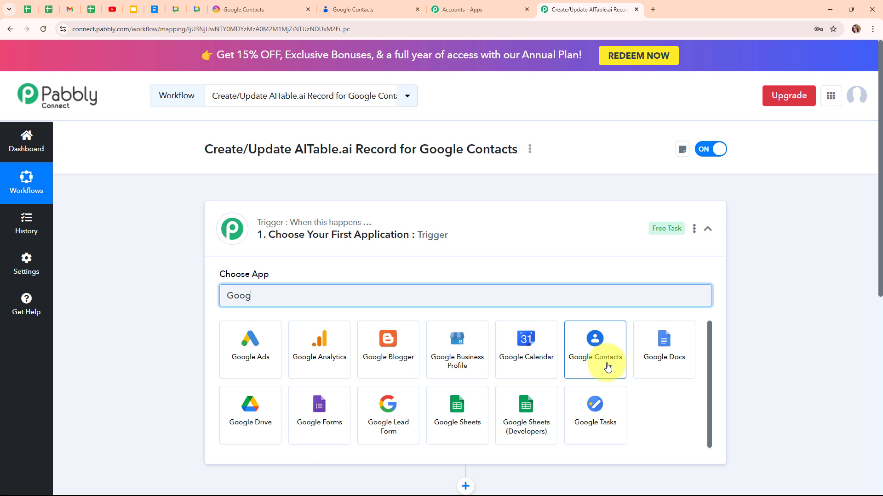
left_click(607, 367)
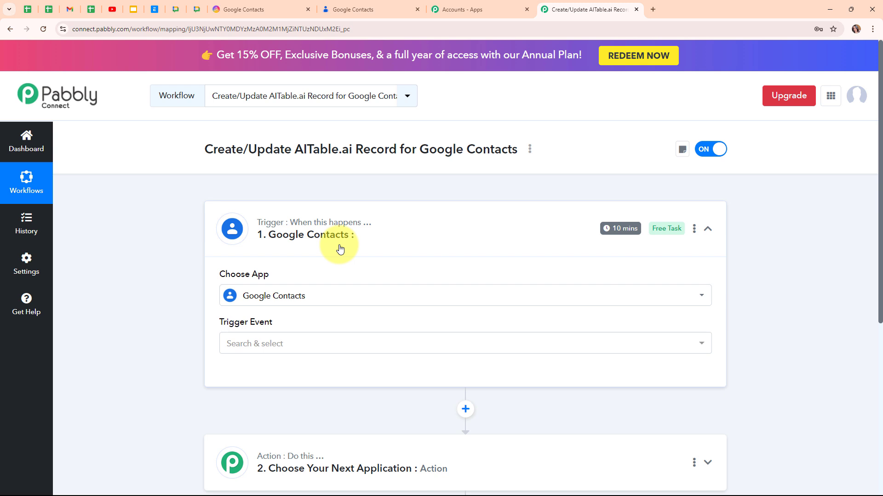
- Set the trigger event to New or Updated Contact and add a new Google Contacts connection
left_click(344, 344)
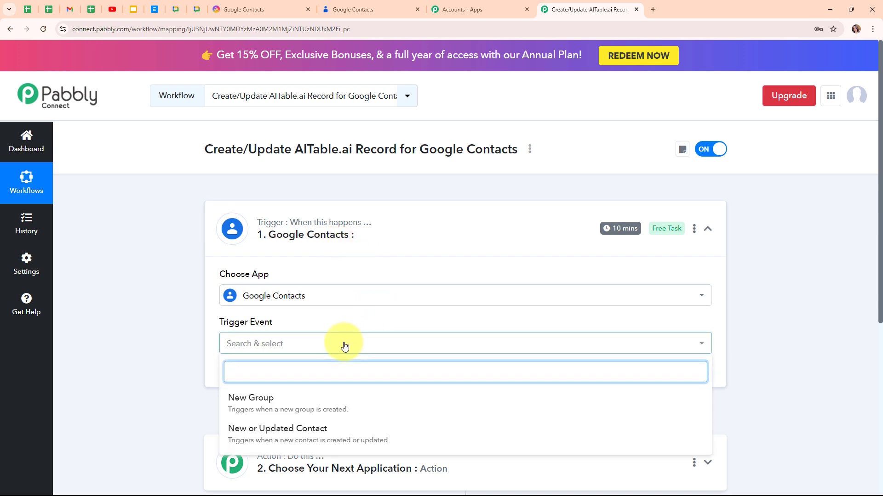
left_click(343, 429)
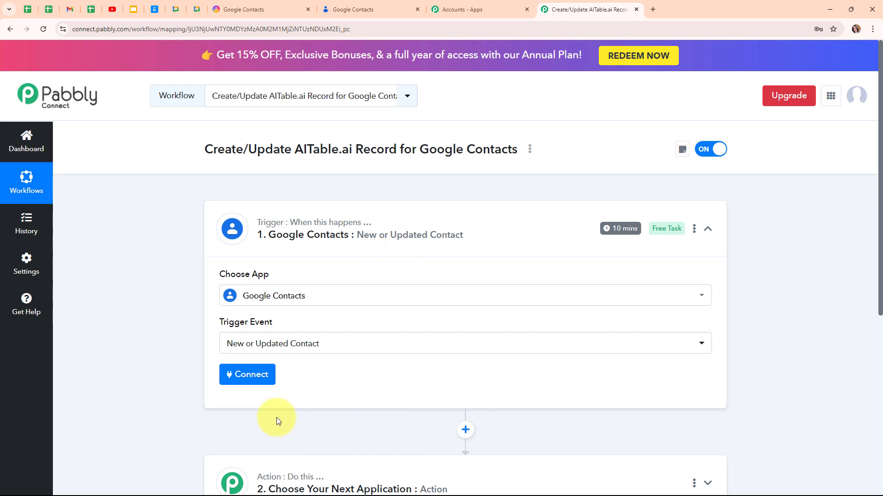
left_click(259, 384)
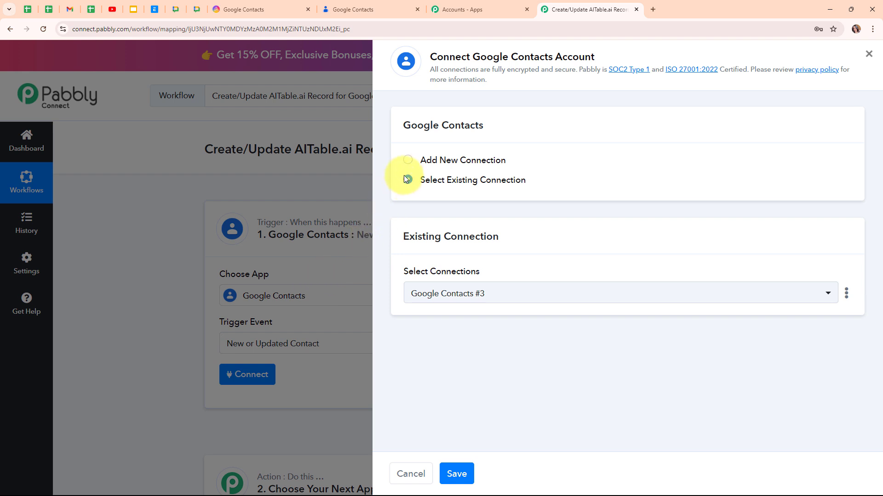
left_click(409, 162)
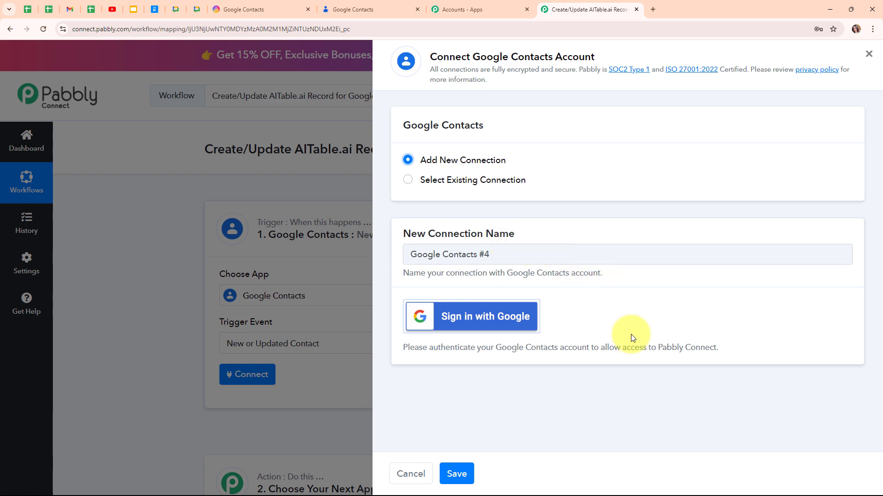
- Sign in with the Google account, allow contacts access, and switch to the Google Contacts tab
left_click(483, 329)
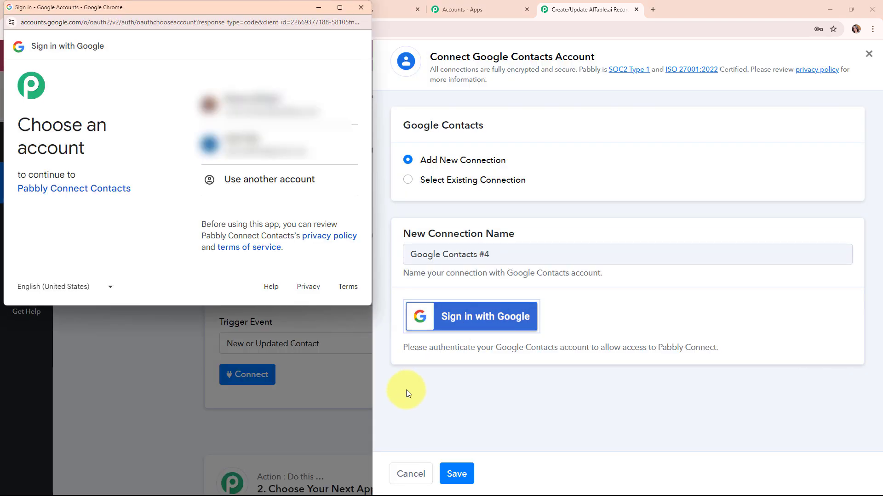
left_click(263, 114)
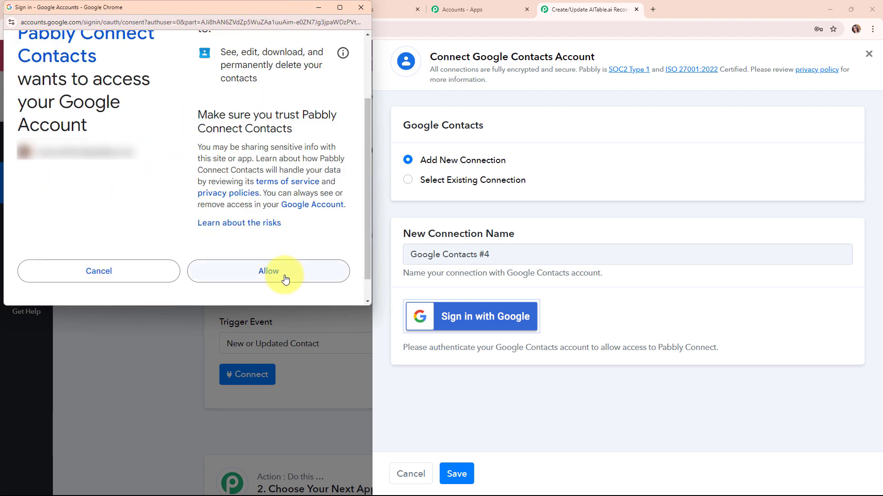
left_click(268, 272)
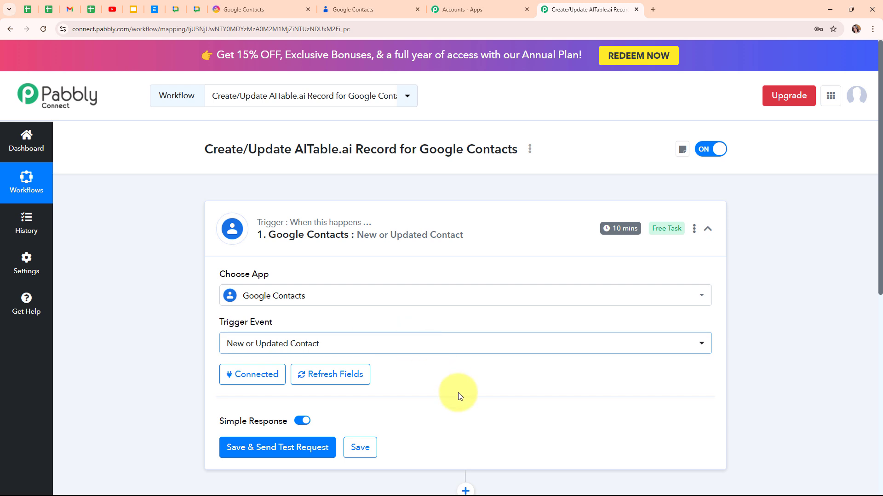
left_click(361, 7)
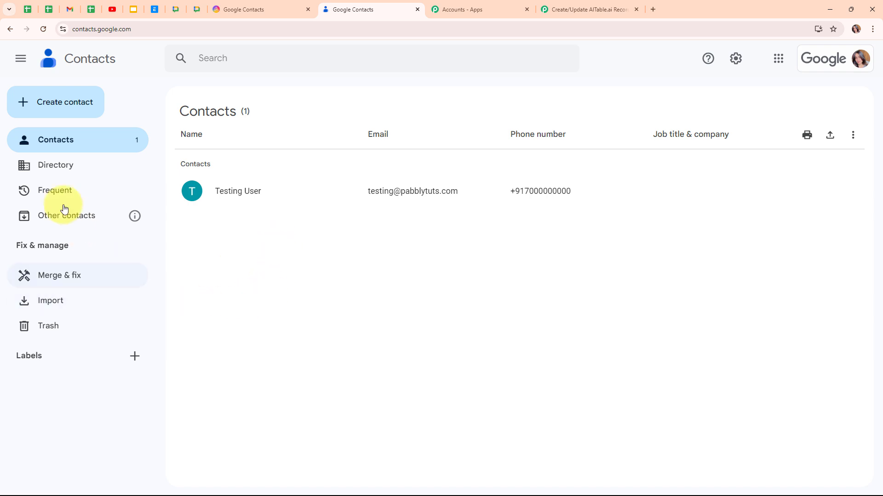
- Create contact 'Dummy Lead' with a test e-mail address labelled Work
left_click(44, 103)
left_click(56, 132)
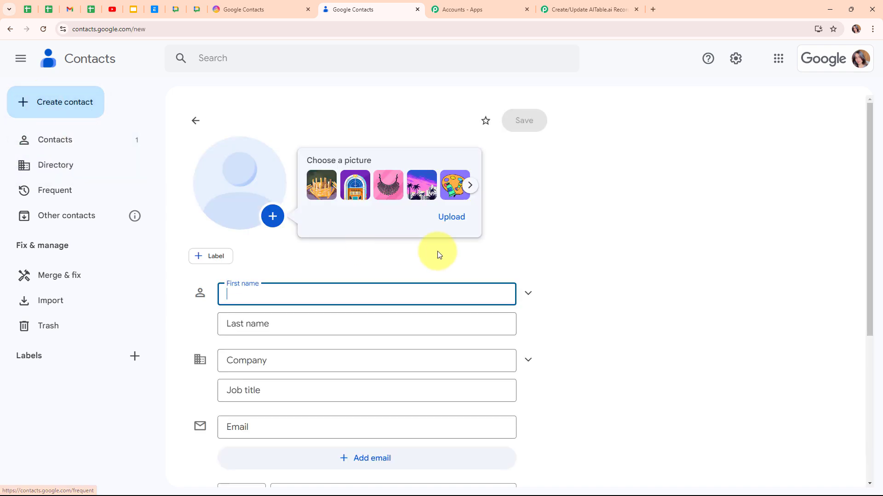
scroll(632, 344, "down", 2)
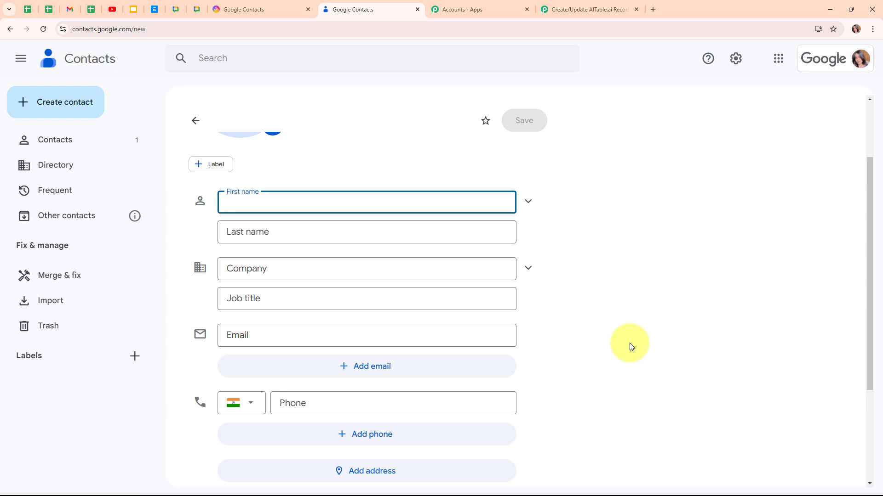
type("Dummy")
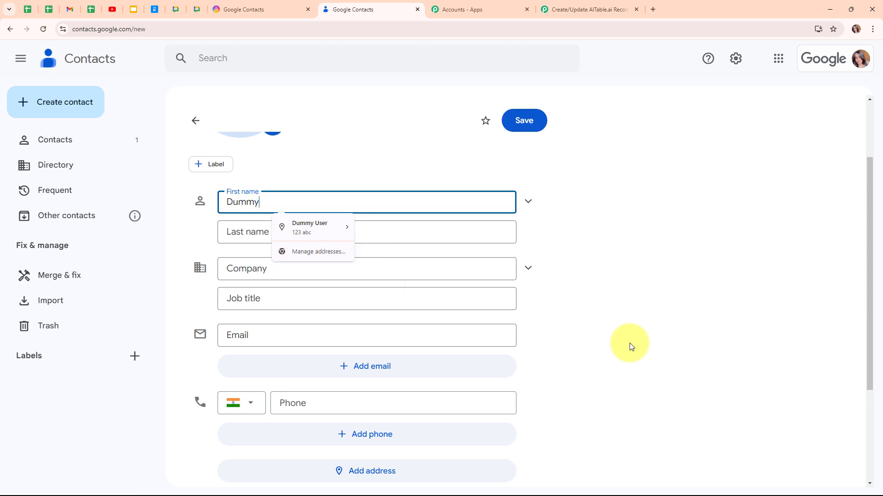
left_click(478, 233)
type("Lead")
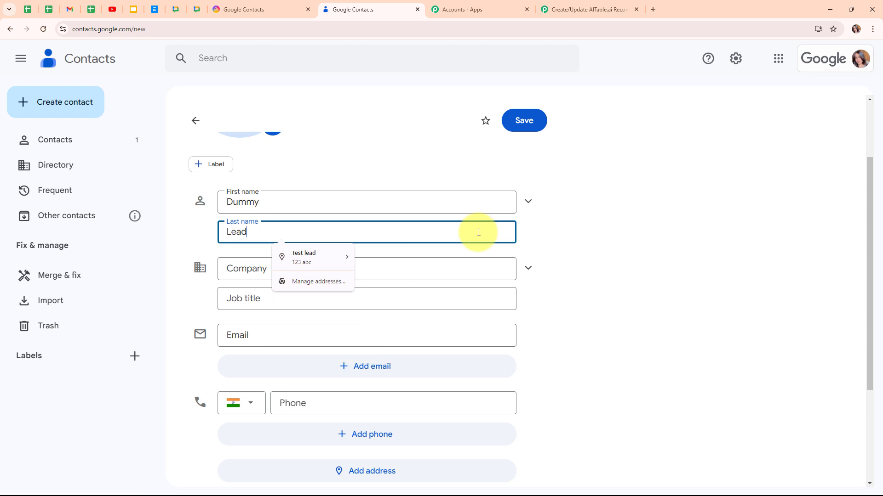
key("Tab")
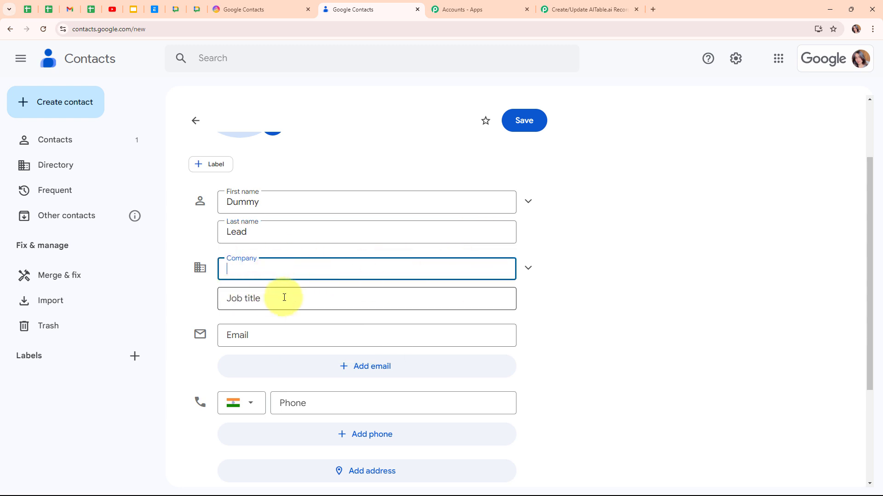
left_click(265, 331)
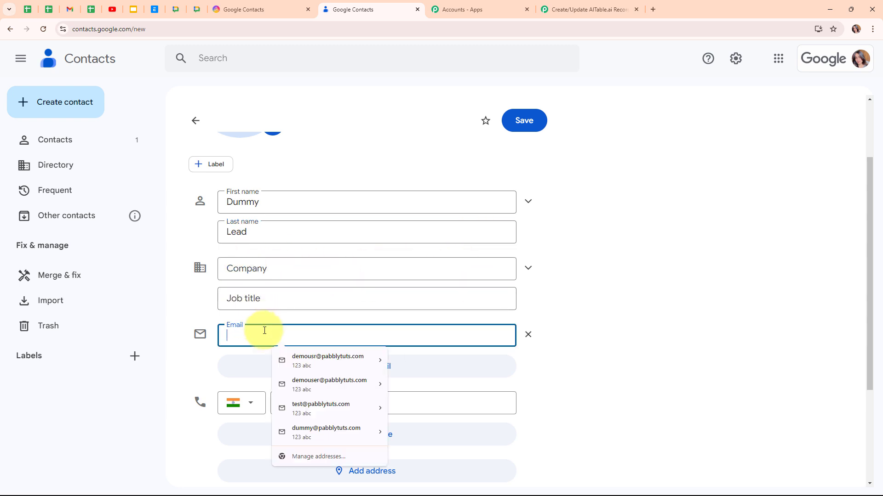
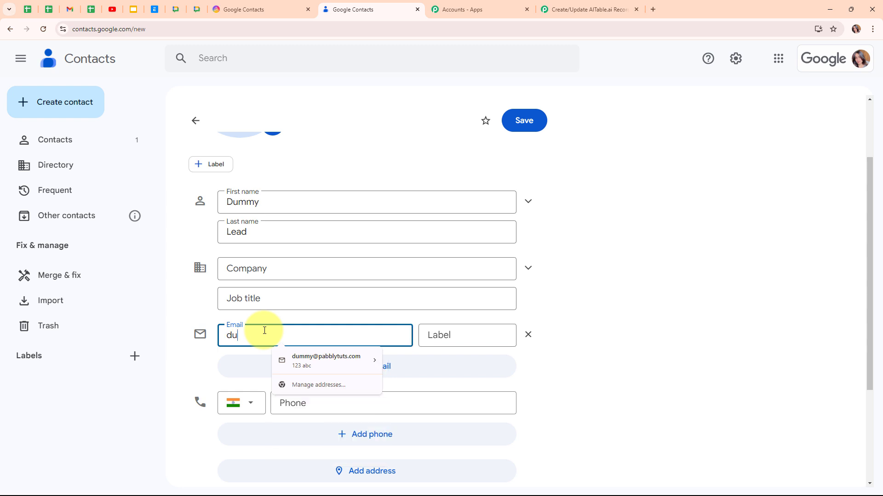
left_click(460, 331)
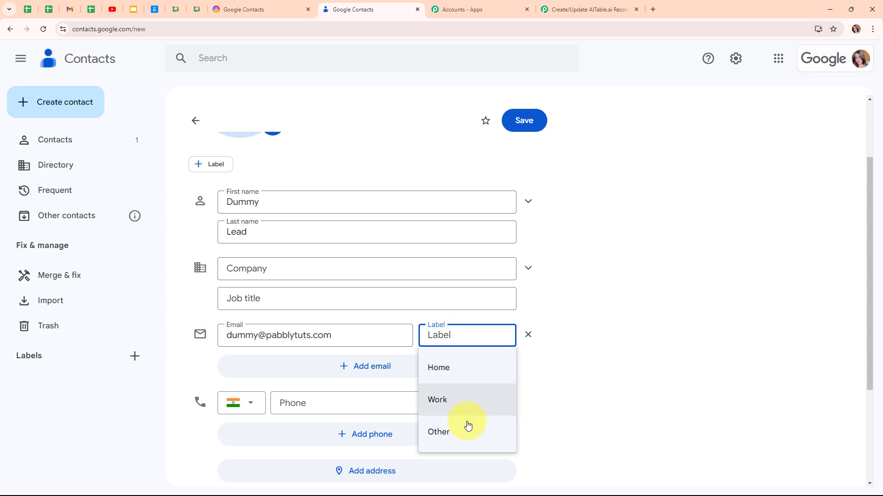
left_click(463, 401)
- Add a Mobile phone number, save the contact, and return to the Pabbly workflow
scroll(295, 312, "down", 2)
left_click(295, 312)
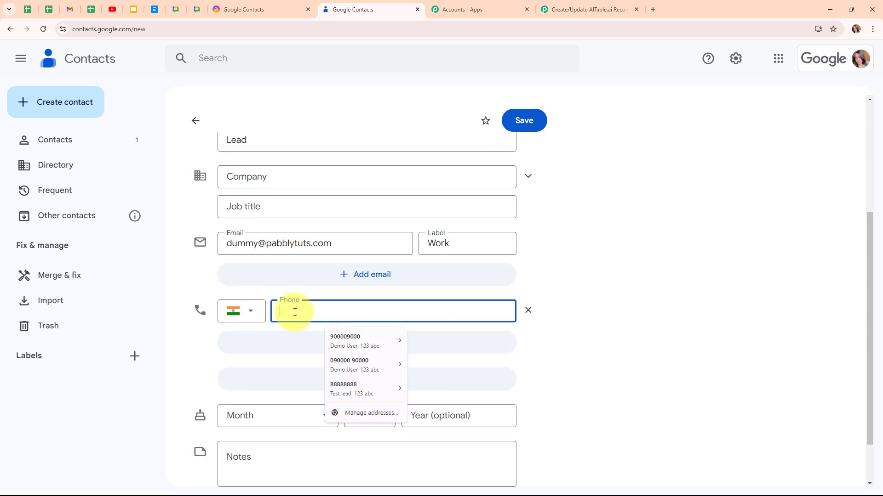
type("80000000000")
left_click(475, 309)
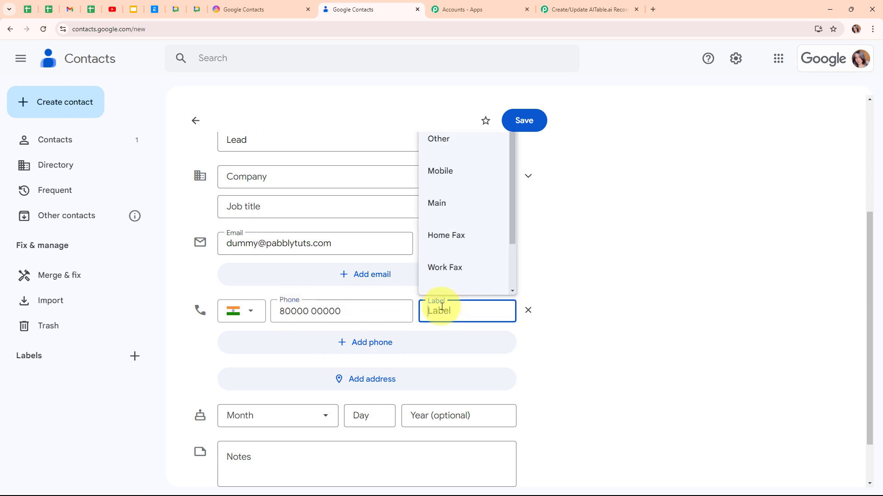
left_click(441, 170)
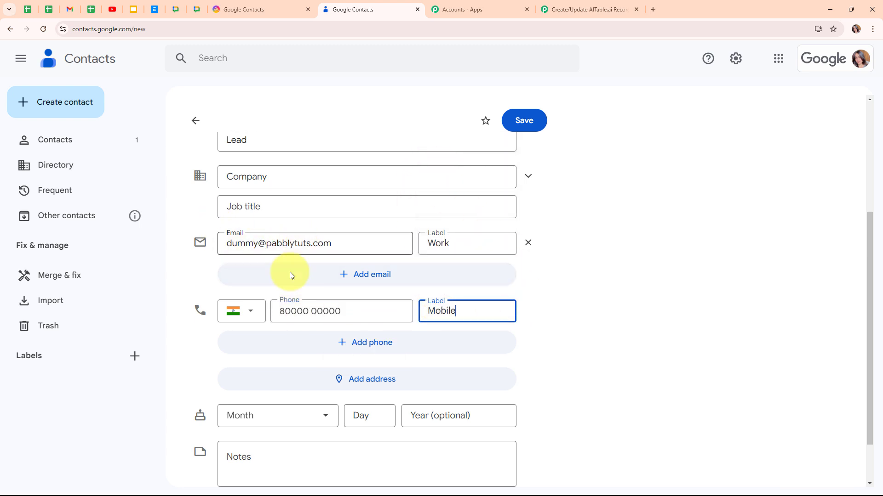
scroll(630, 365, "down", 1)
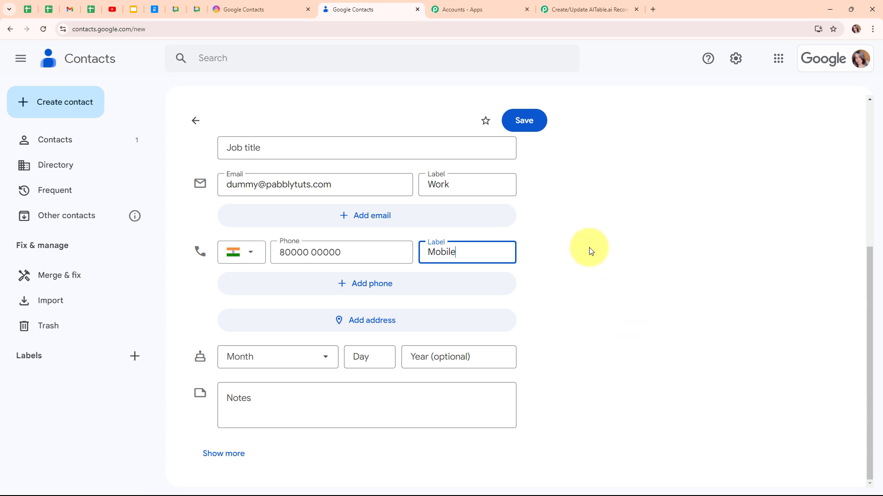
left_click(528, 124)
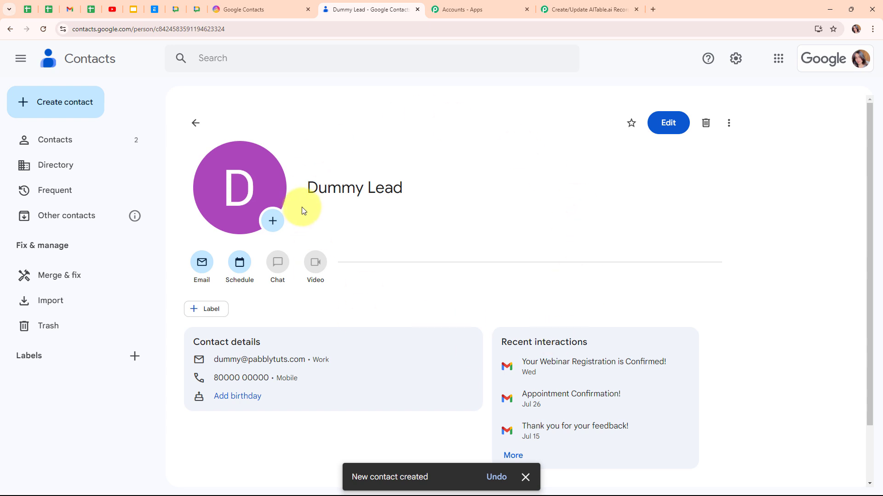
left_click(195, 123)
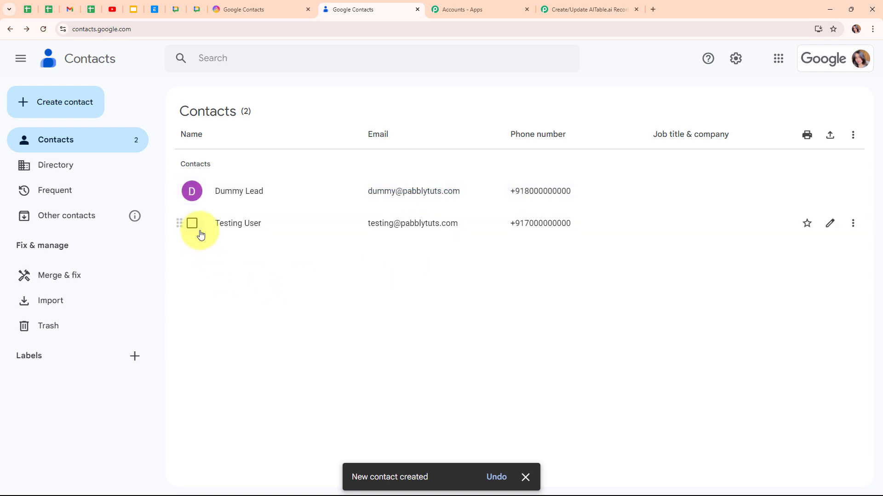
left_click(598, 16)
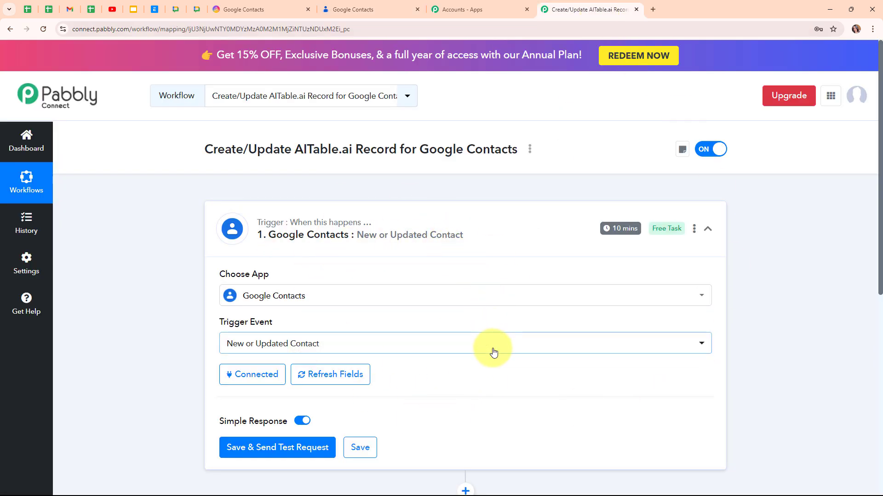
- Save the trigger to fetch a test response and check the phone, given name Dummy and family name Lead
scroll(491, 361, "down", 2)
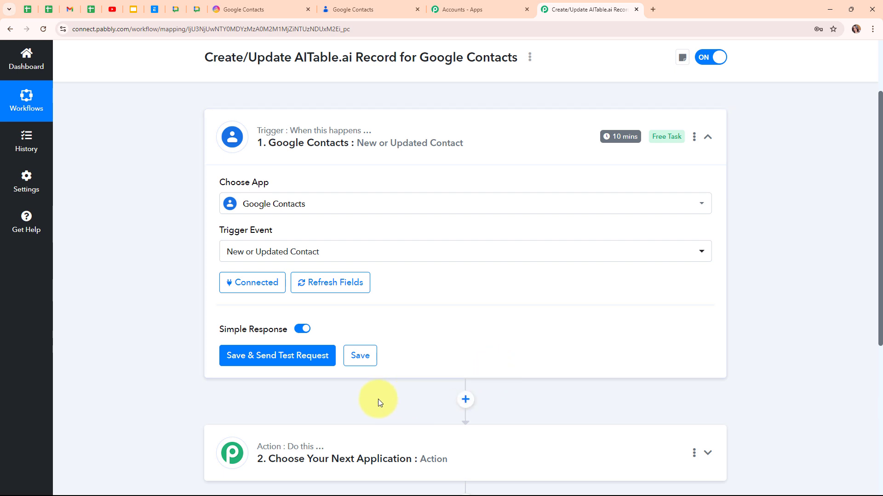
left_click(285, 360)
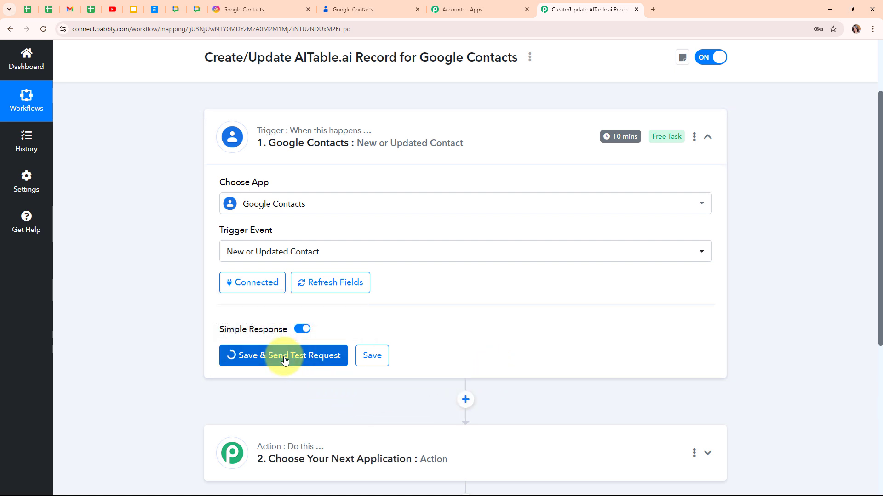
scroll(600, 419, "down", 5)
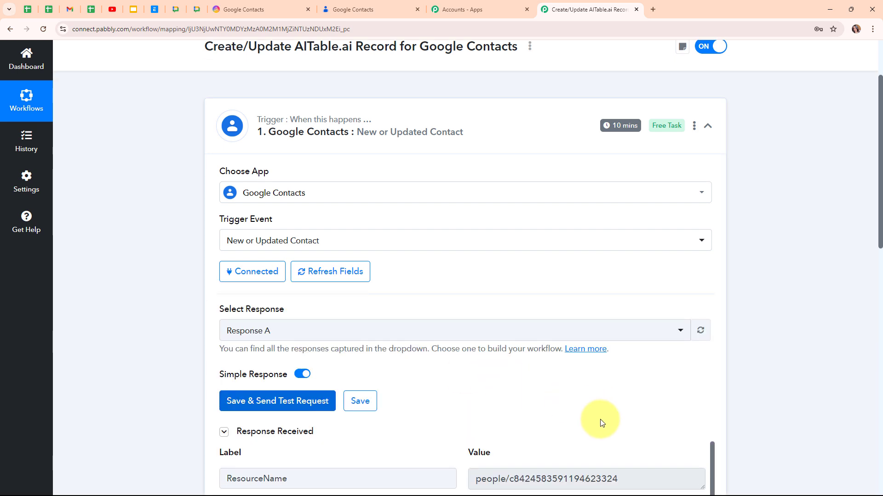
scroll(685, 384, "down", 5)
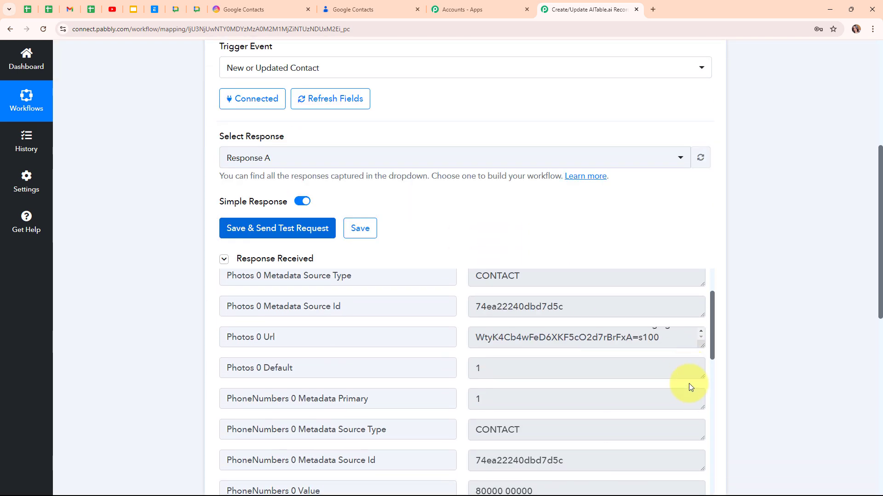
left_click_drag(554, 356, 441, 344)
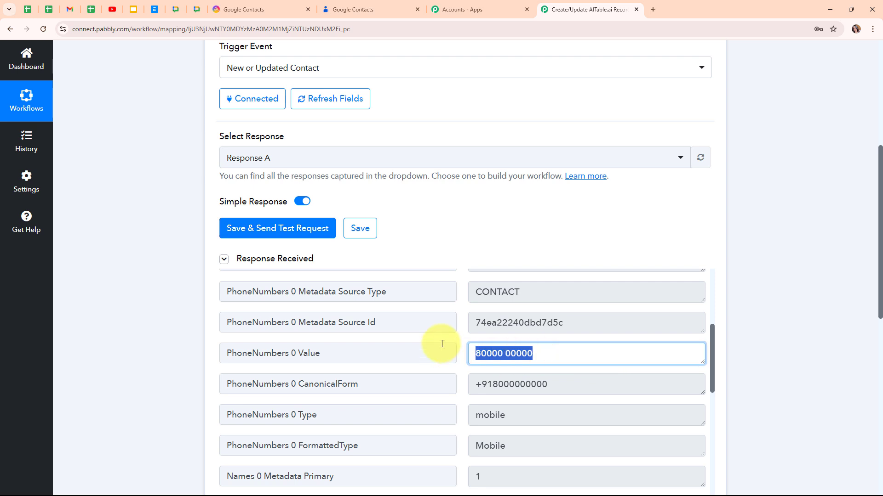
left_click(439, 350)
scroll(534, 399, "down", 2)
scroll(535, 399, "down", 2)
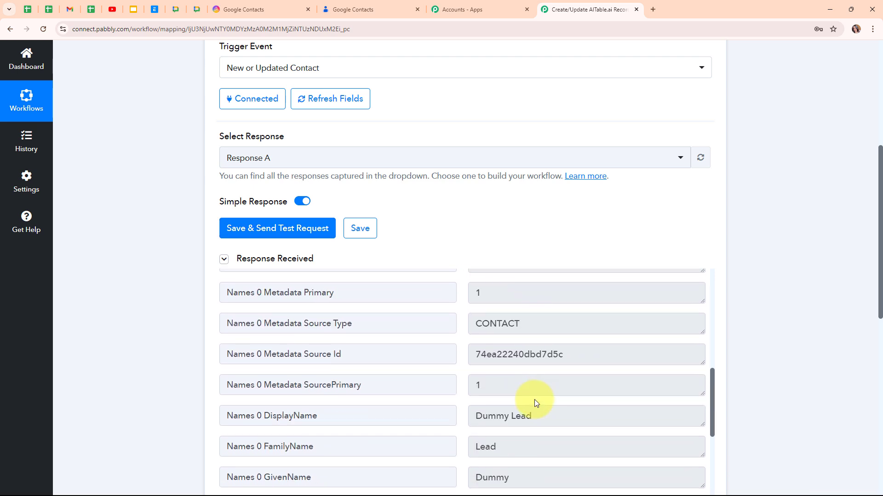
left_click_drag(575, 416, 451, 411)
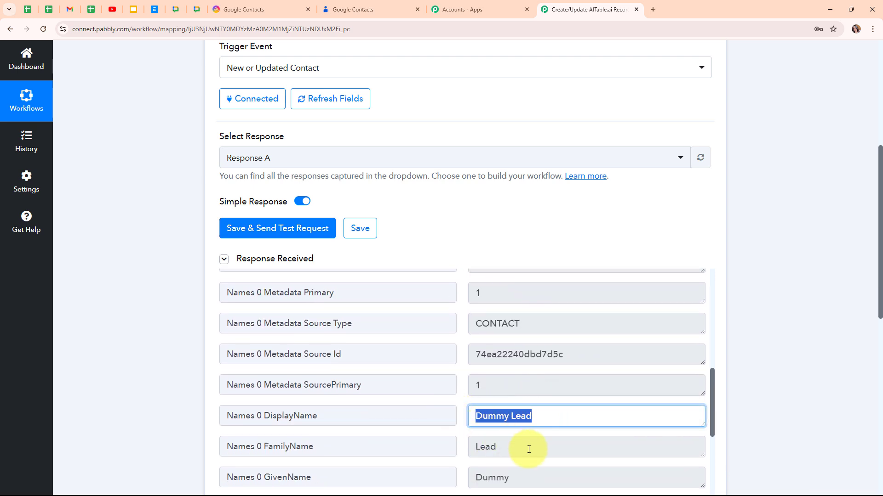
left_click_drag(519, 478, 474, 478)
left_click(501, 448)
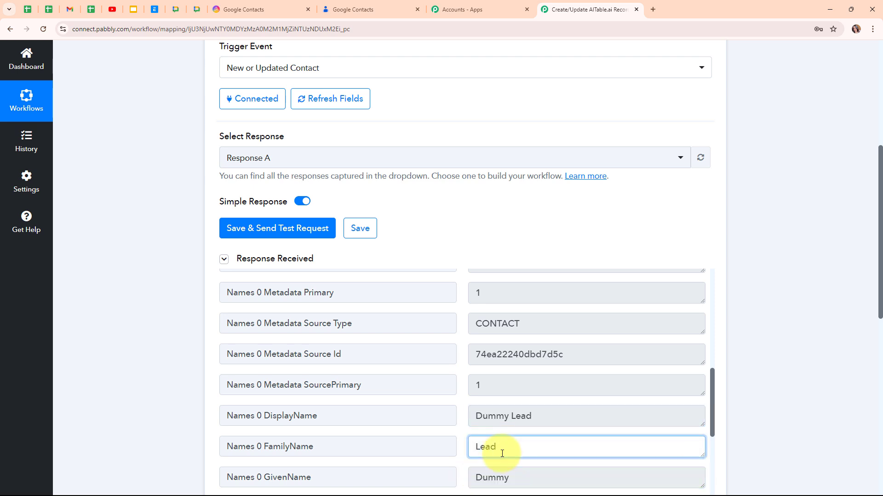
left_click_drag(501, 449, 477, 445)
- Verify the work e-mail in the response, then scroll back to the top
scroll(708, 415, "down", 3)
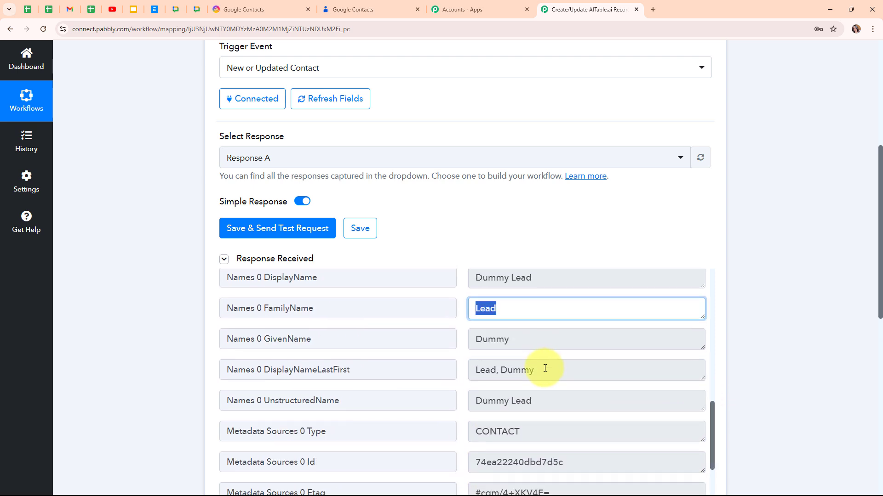
scroll(545, 367, "down", 2)
scroll(545, 368, "down", 1)
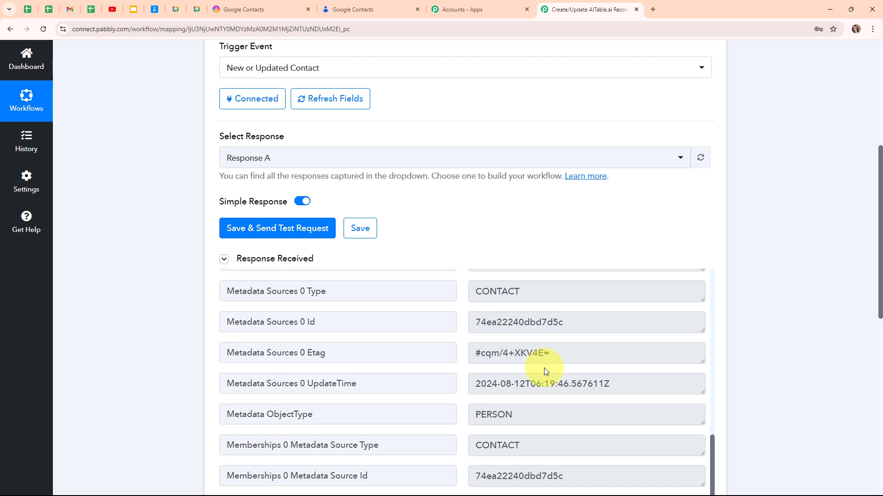
scroll(544, 367, "down", 1)
scroll(545, 367, "down", 2)
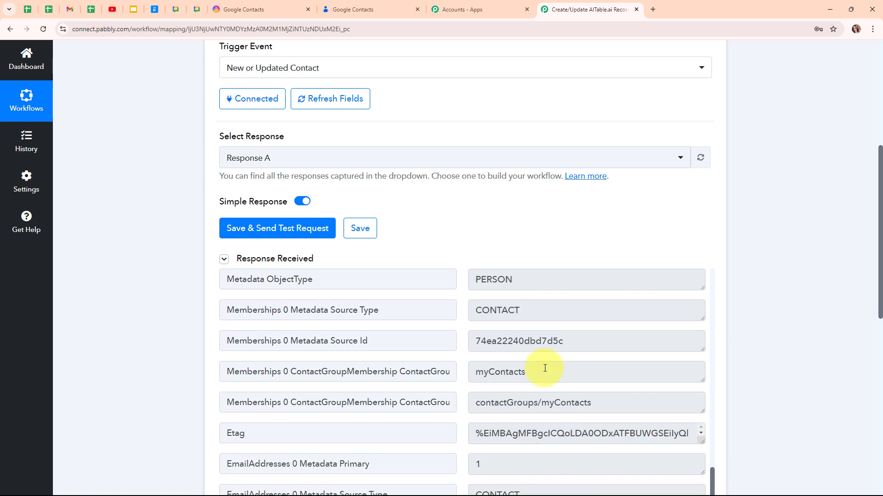
scroll(545, 367, "down", 5)
left_click_drag(607, 336, 435, 342)
left_click(457, 354)
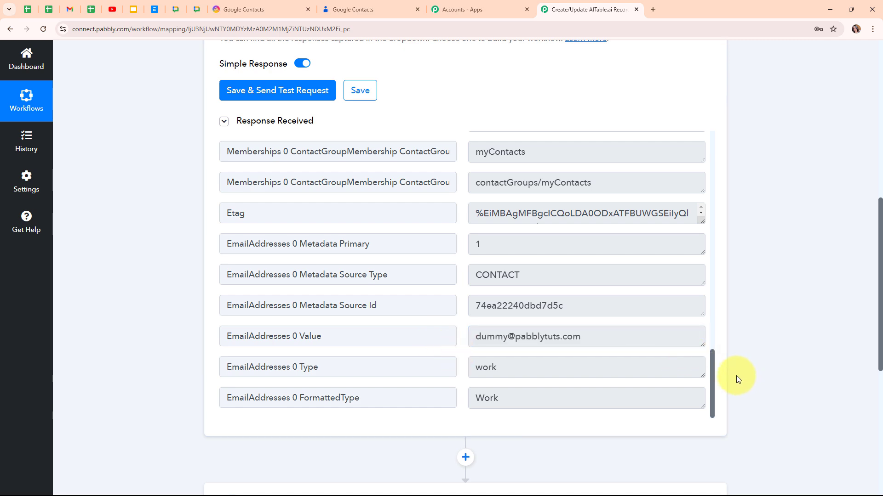
scroll(735, 376, "up", 4)
scroll(735, 376, "up", 5)
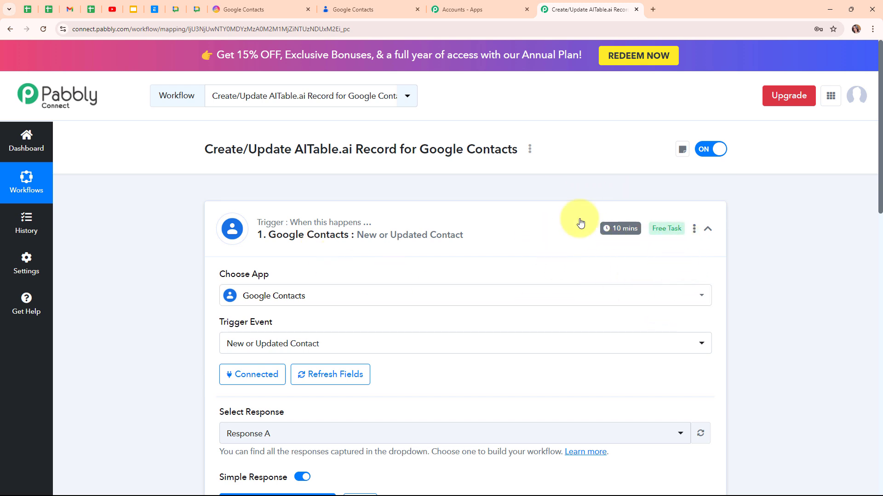
- Set the trigger time to check every 10 minutes, save it, and collapse the step
left_click(694, 229)
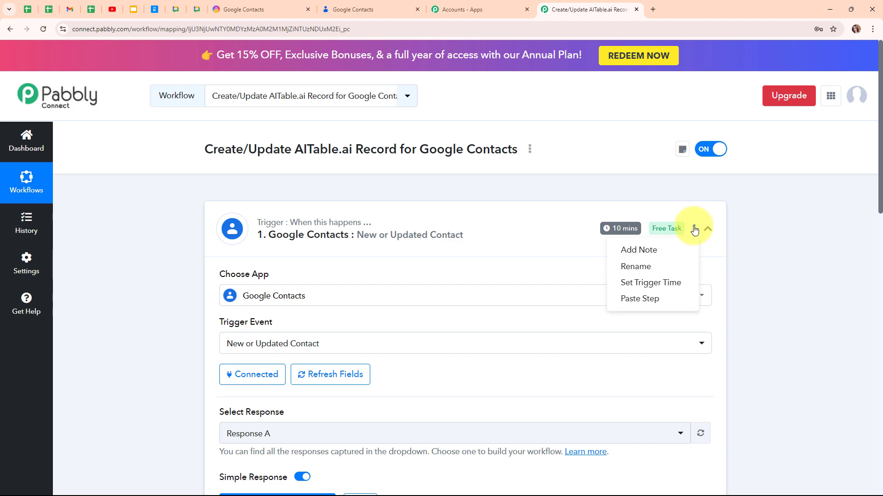
left_click(650, 285)
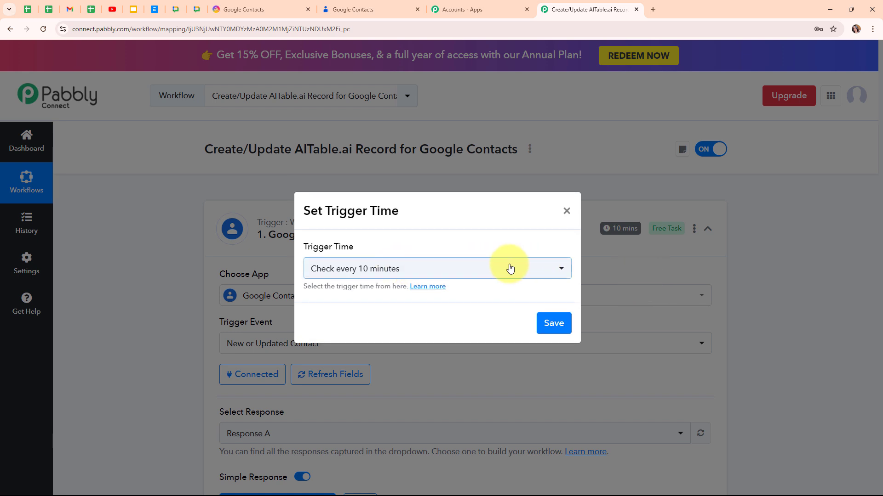
left_click(509, 268)
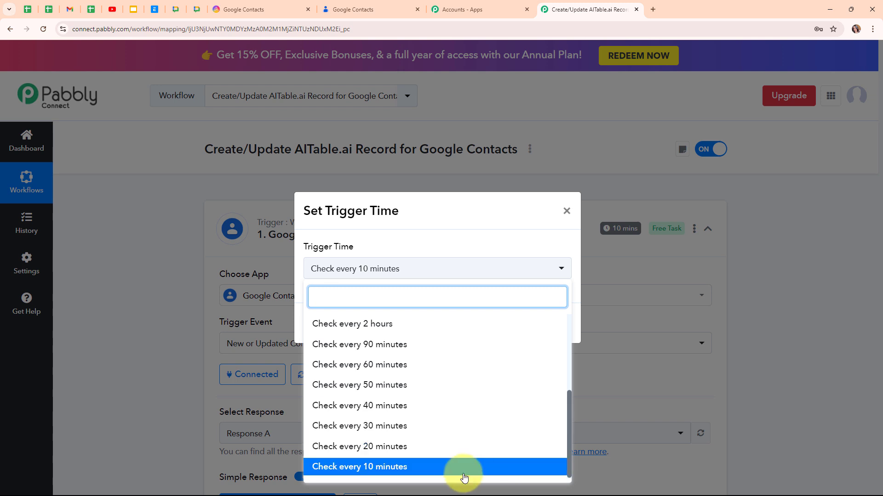
scroll(489, 357, "up", 4)
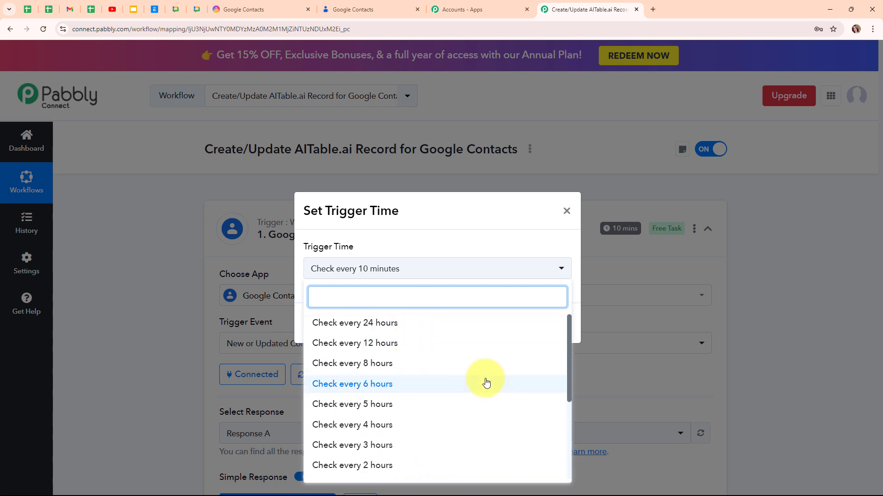
scroll(485, 380, "down", 5)
left_click(422, 474)
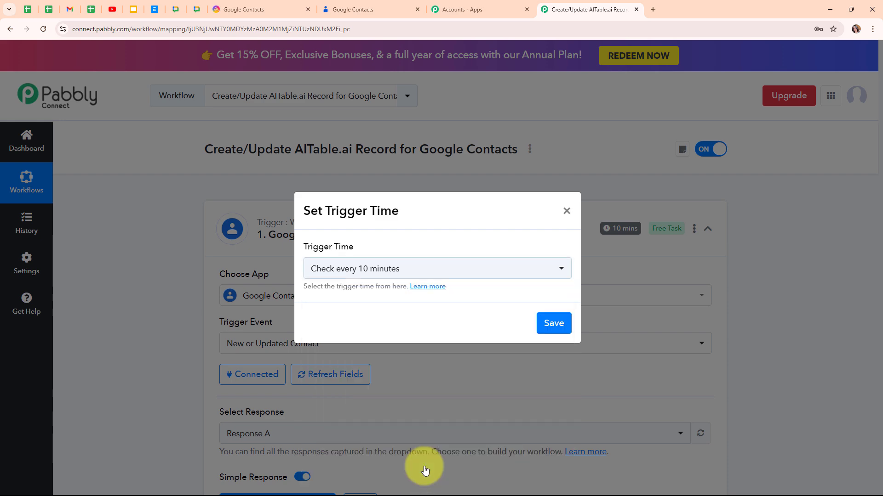
left_click(554, 324)
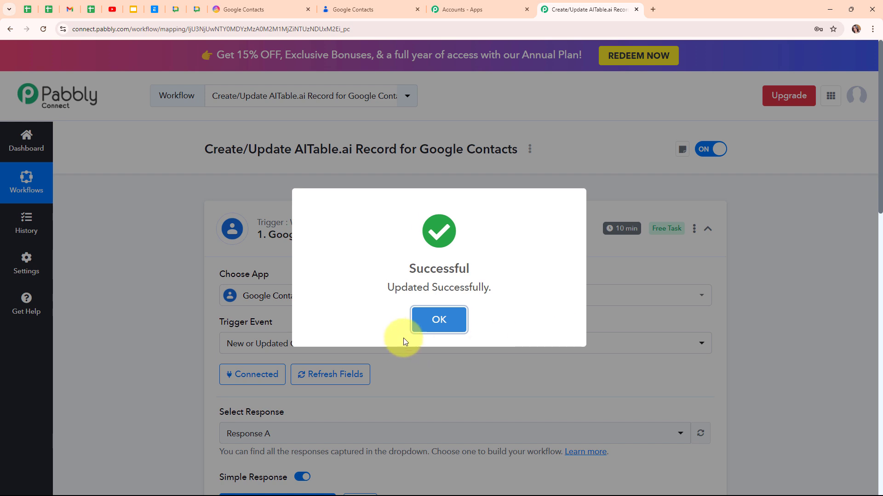
left_click(437, 321)
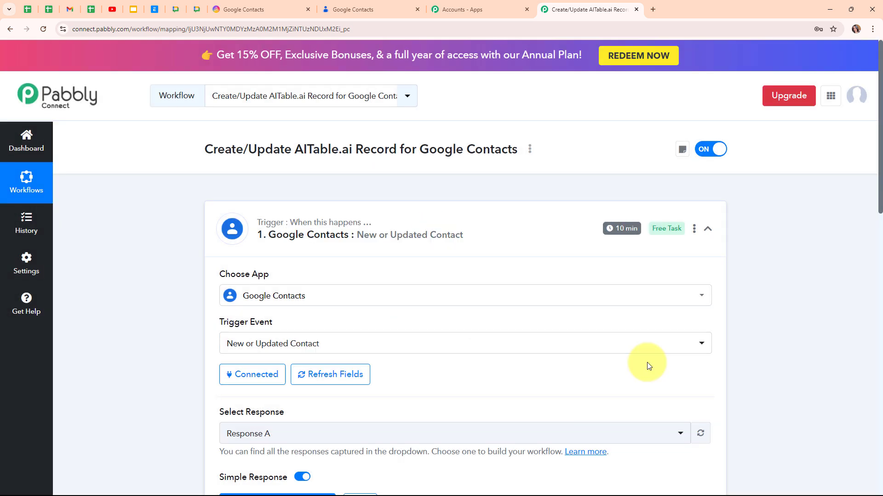
left_click(707, 235)
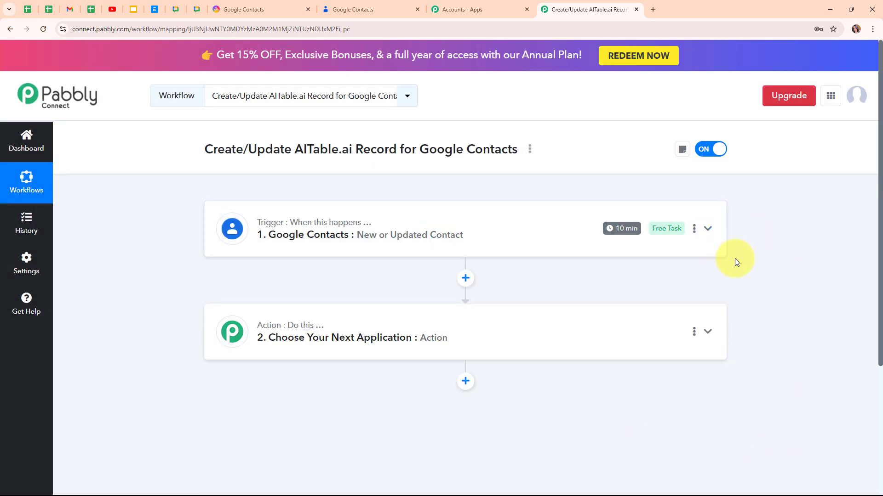
- Choose AITable.ai (searched 'AiTa') as the action app with Create a Record as its event
left_click(533, 334)
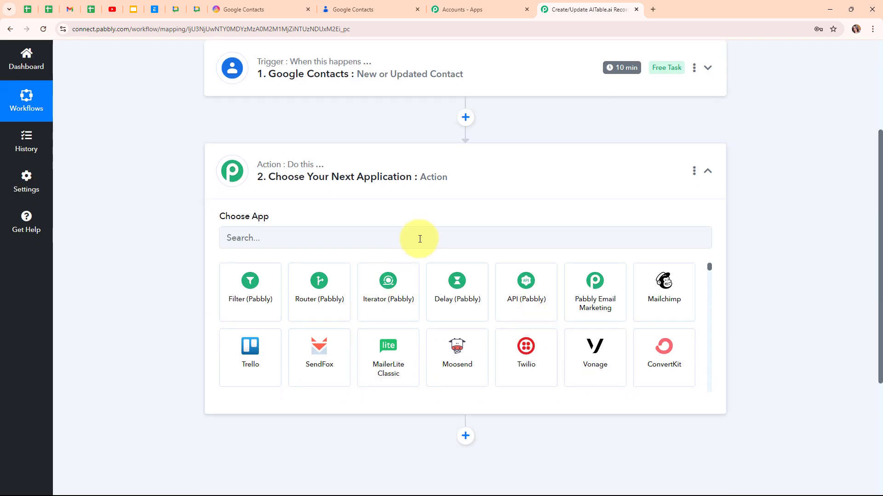
left_click(419, 239)
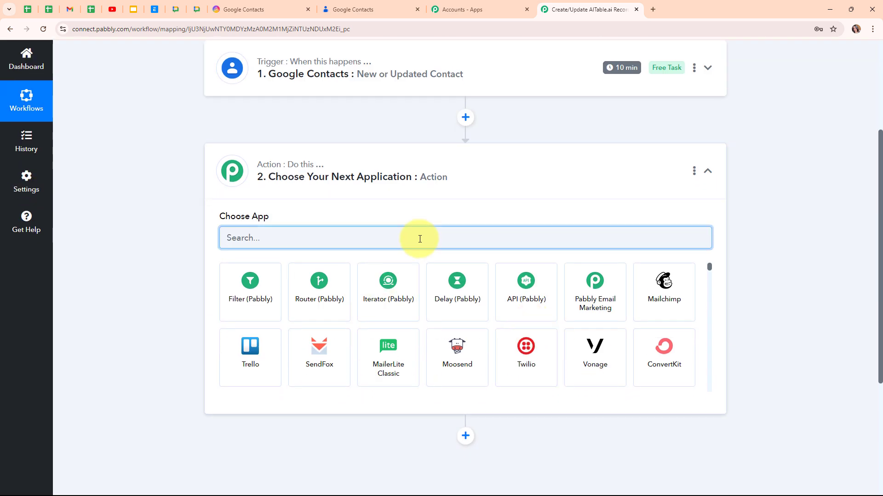
type("A")
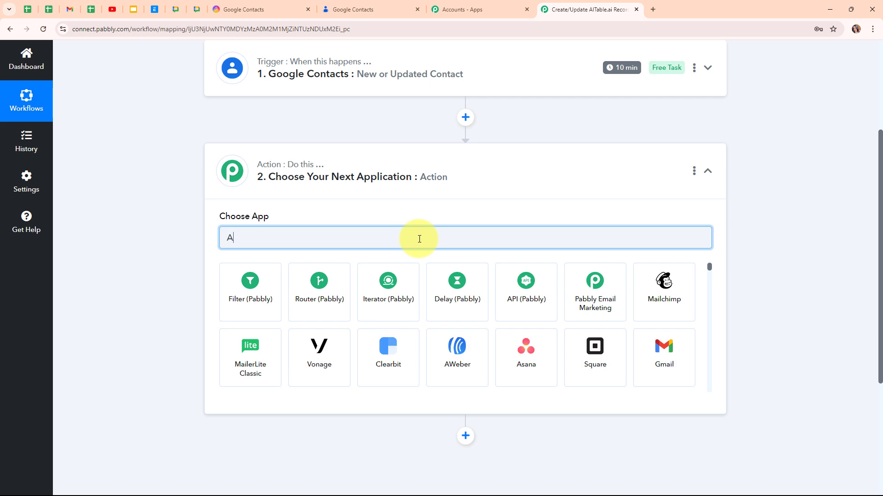
type("iTa")
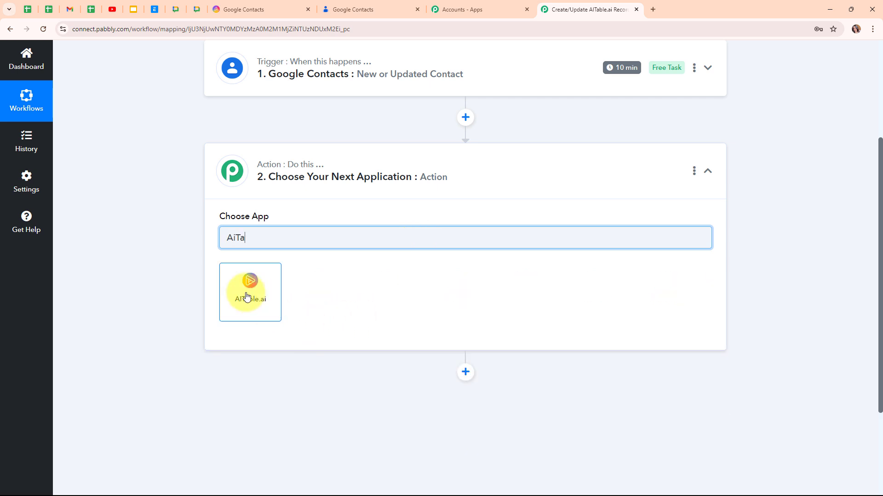
left_click(250, 296)
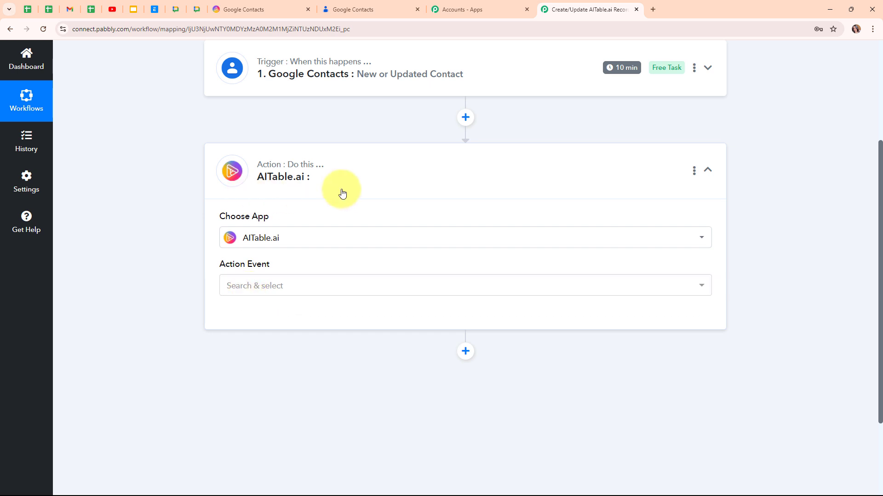
left_click(266, 286)
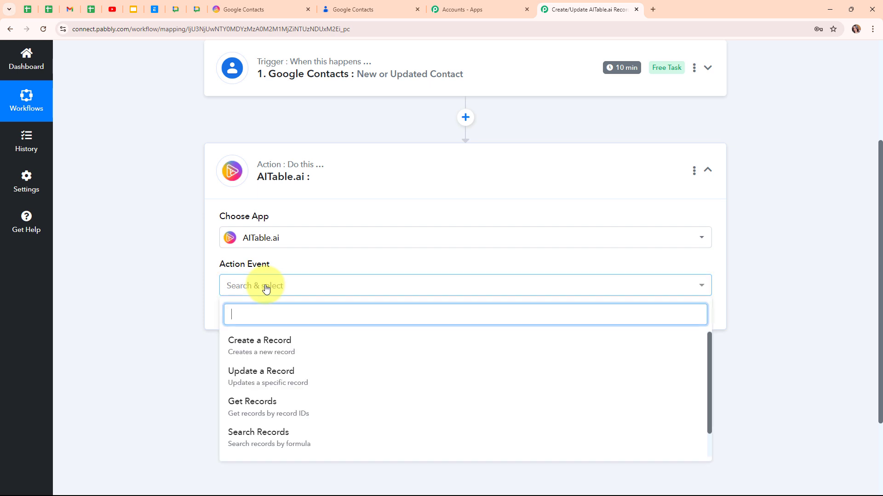
left_click(295, 349)
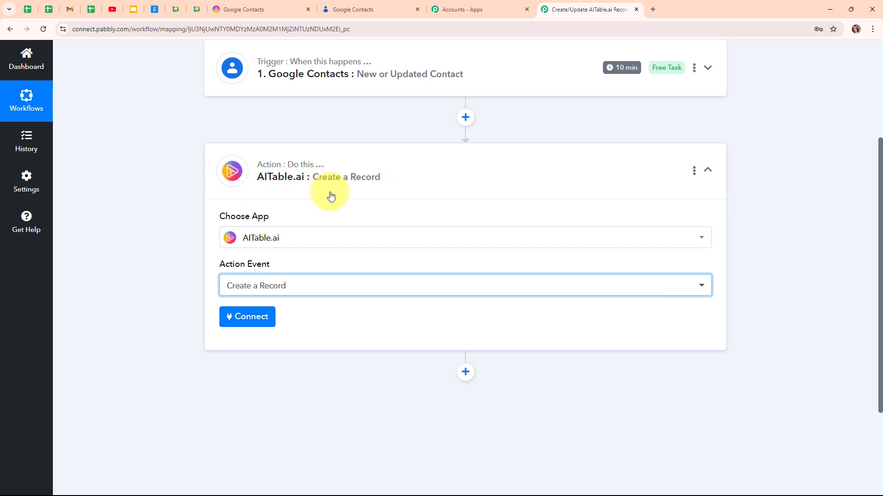
- Add a new AITable.ai connection, review the API token instructions, and switch to the AITable.ai datasheet
left_click(270, 324)
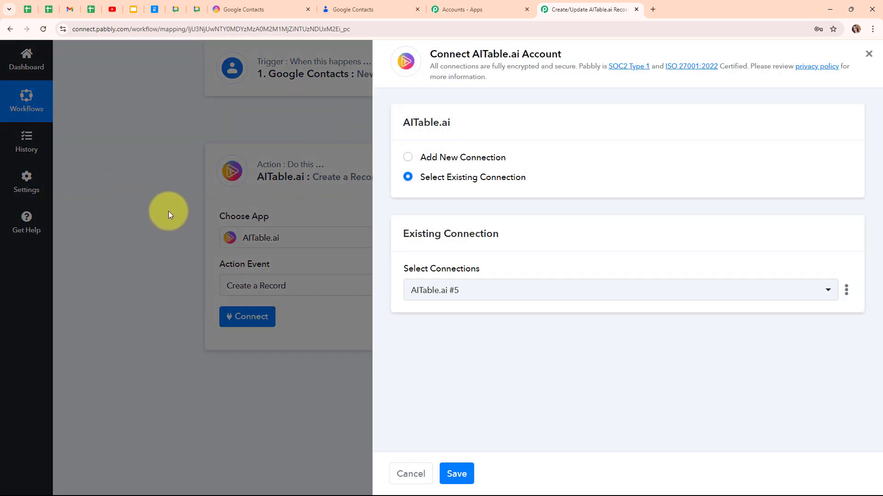
left_click(408, 158)
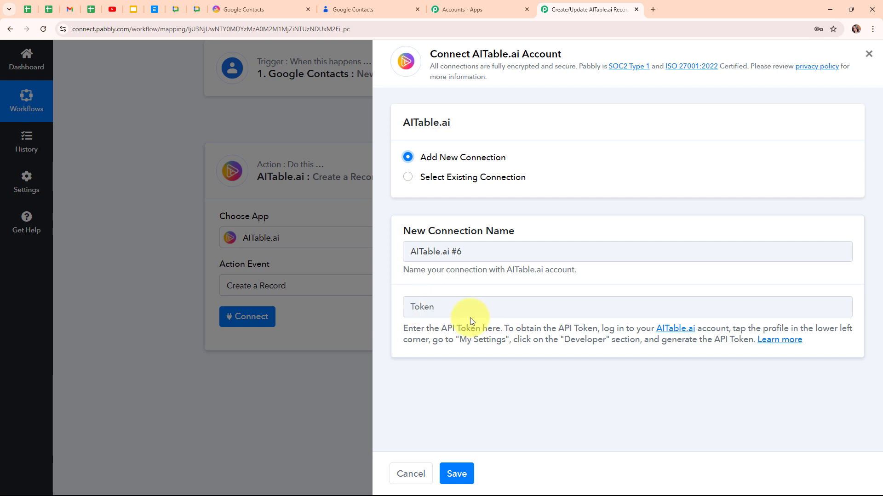
left_click_drag(403, 328, 847, 374)
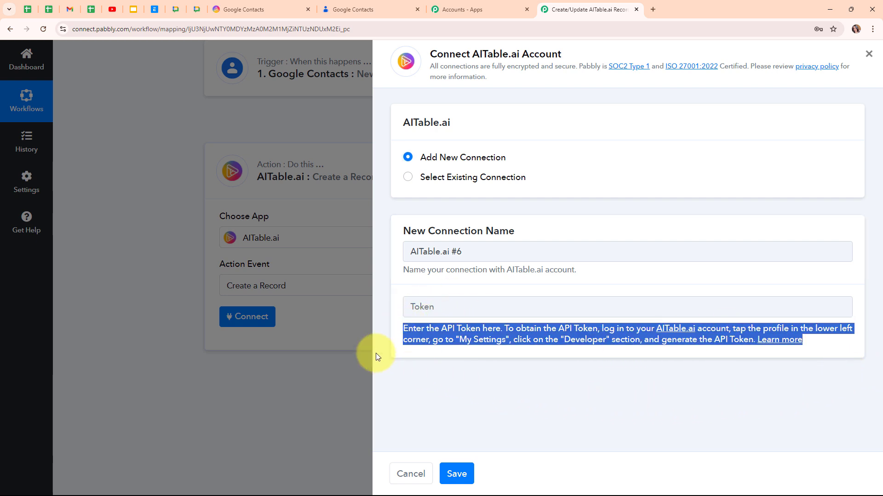
left_click(249, 6)
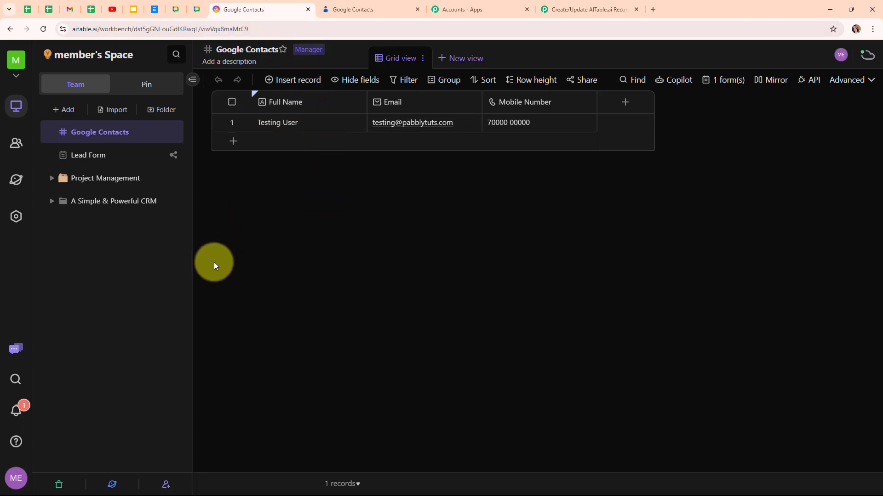
- Copy the API token from AITable.ai's My Settings Developer tab
left_click(14, 480)
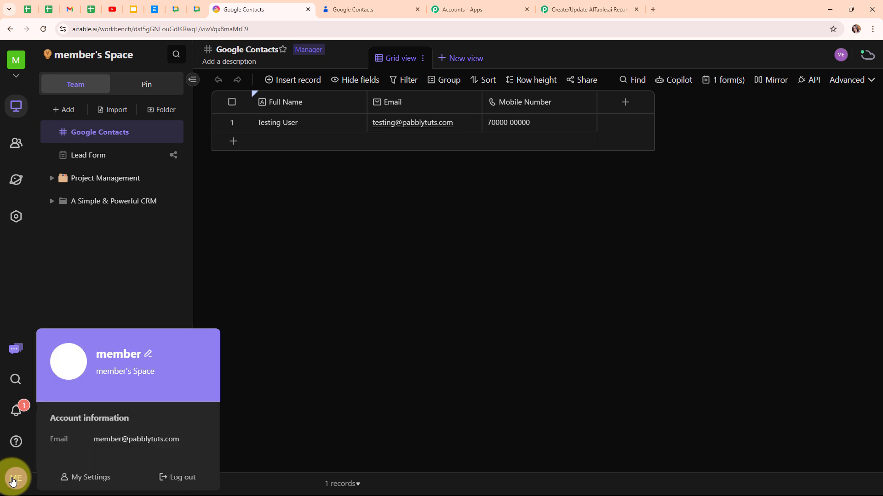
left_click(97, 478)
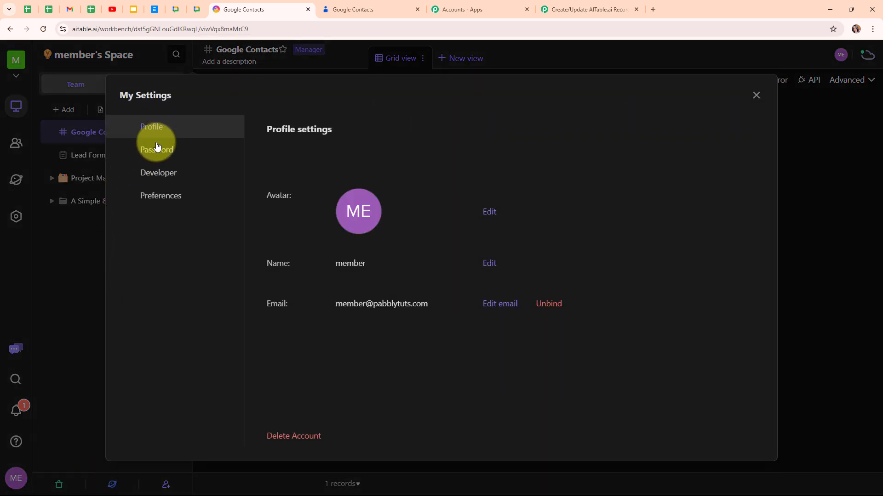
left_click(165, 178)
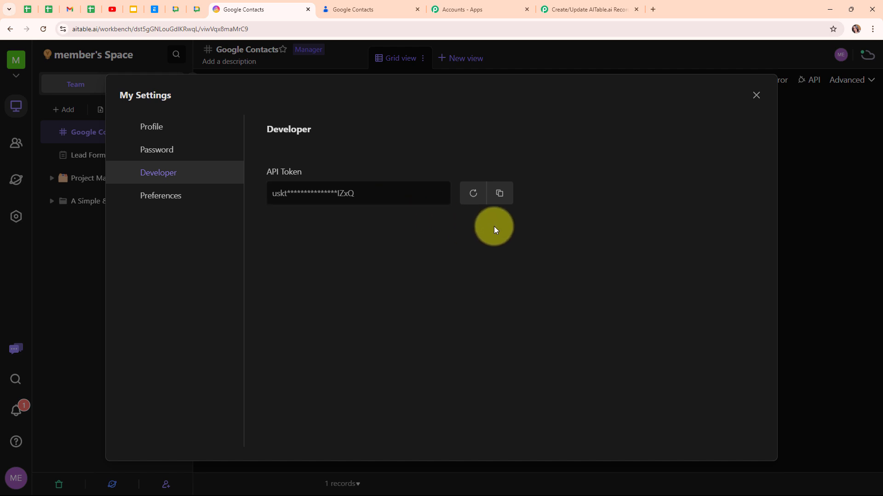
left_click(501, 194)
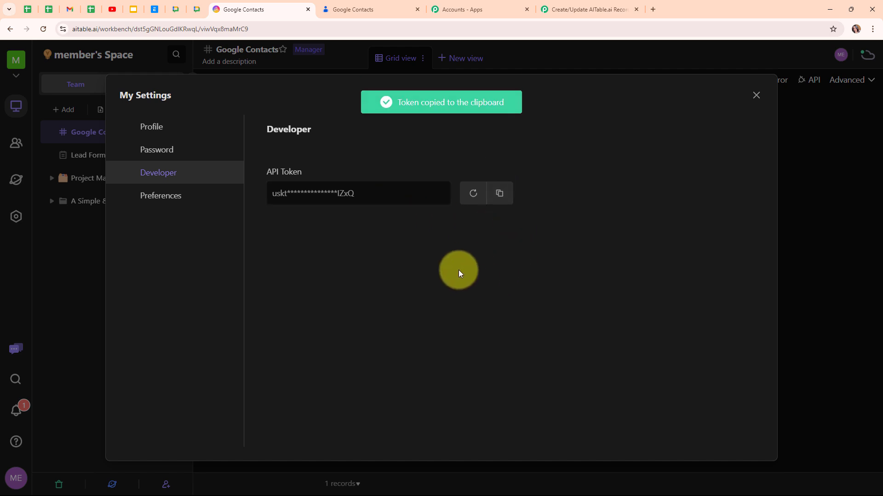
left_click(756, 96)
- Paste the AITable.ai API token into the connection and save it
left_click(628, 4)
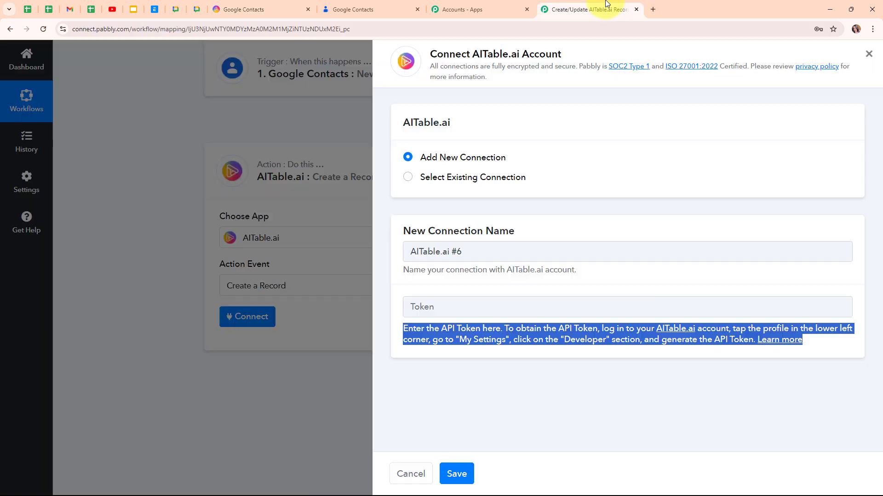
left_click(422, 303)
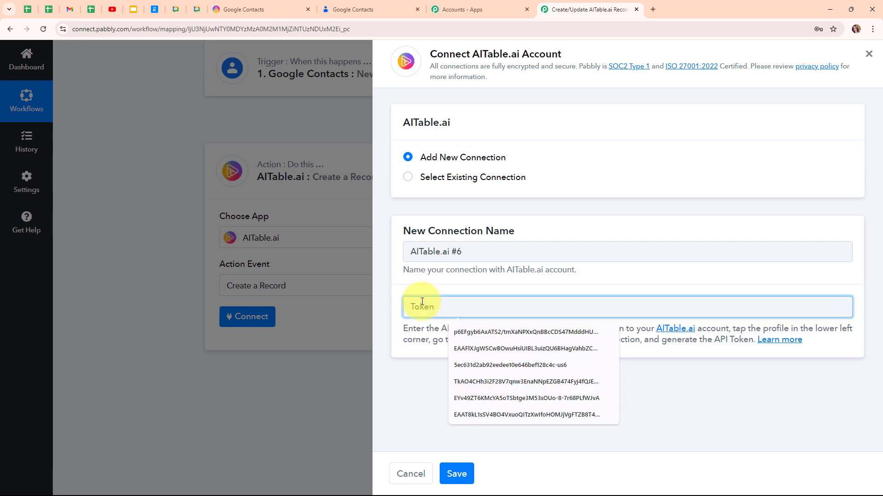
key("ctrl+v")
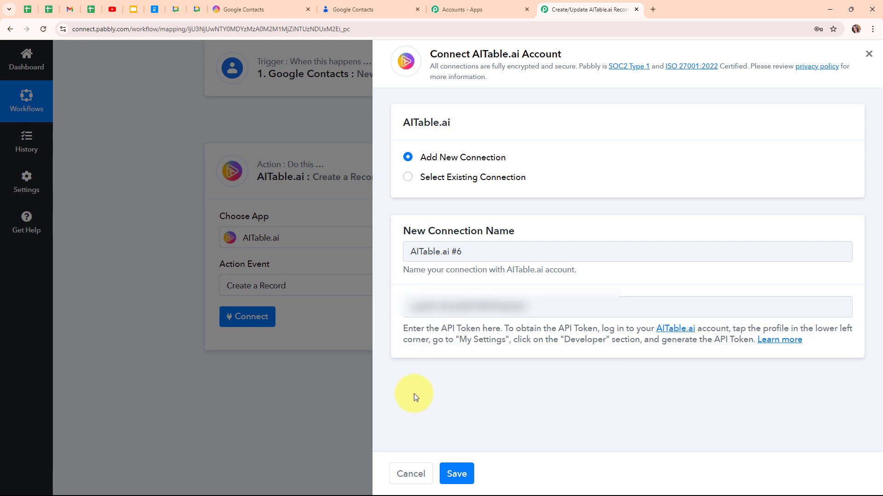
left_click(461, 478)
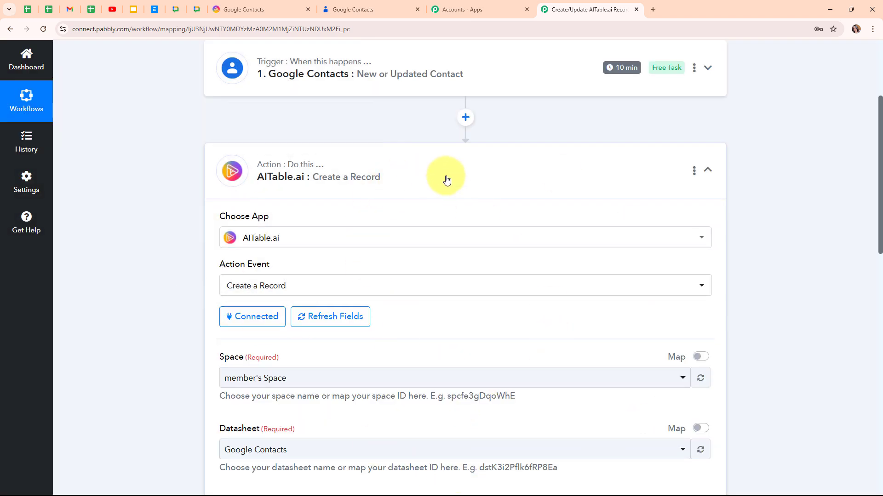
scroll(515, 322, "down", 3)
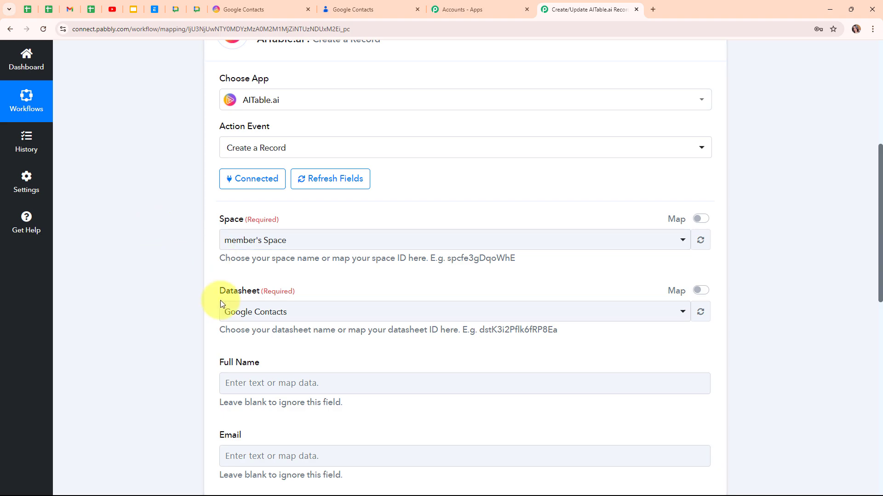
- Check the space name in AITable and select member's Space as the Space
left_click(273, 6)
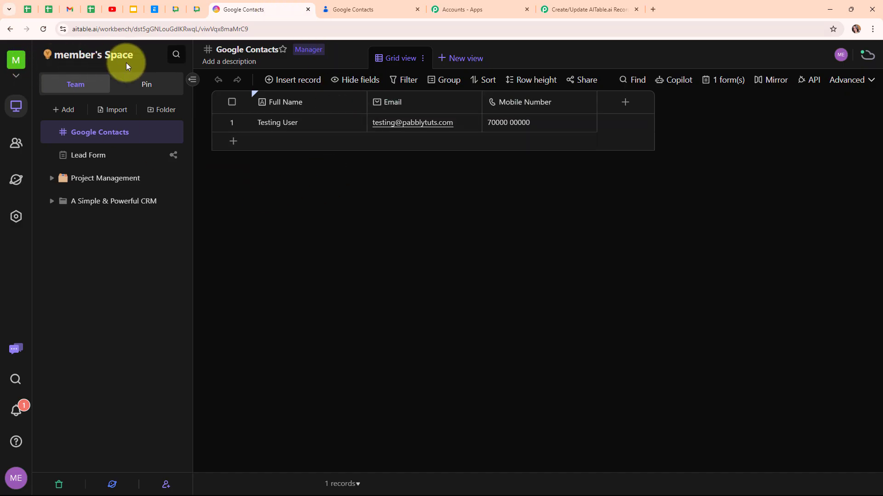
left_click(559, 5)
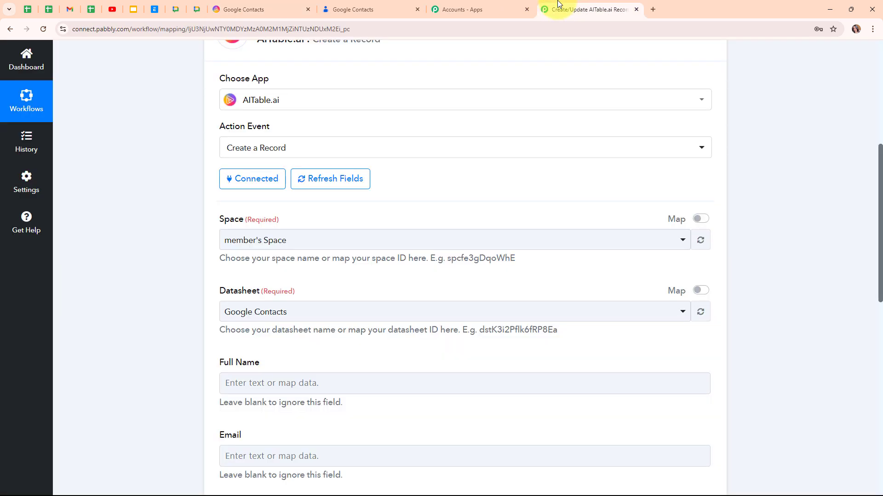
left_click(279, 241)
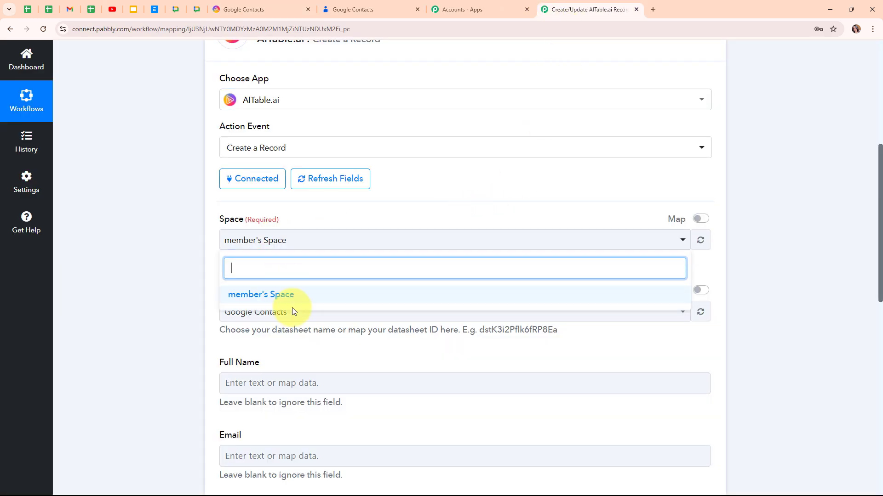
left_click(291, 296)
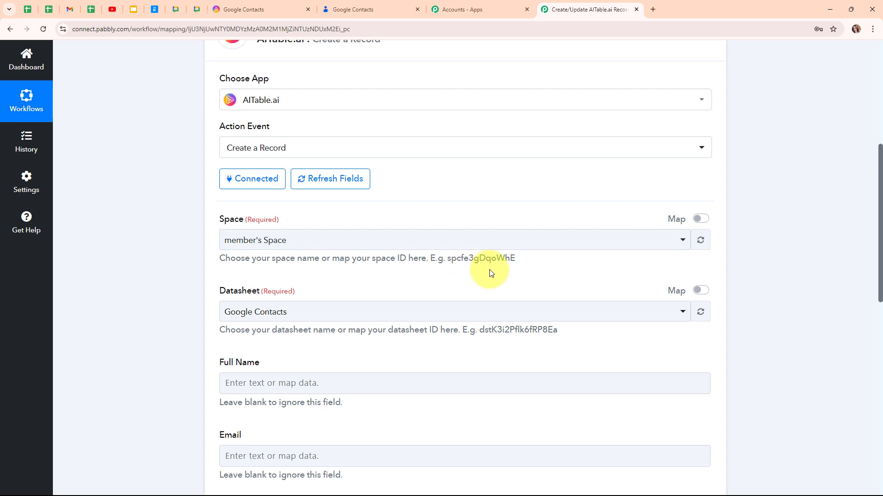
scroll(489, 269, "down", 2)
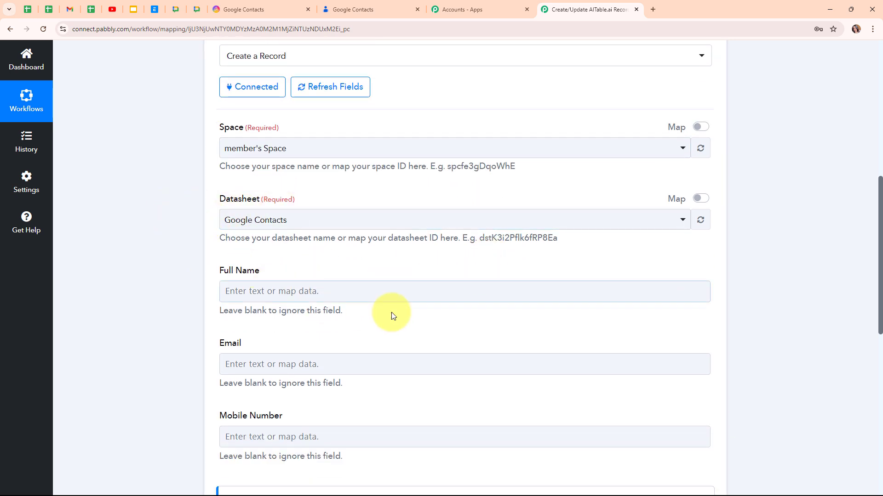
- Select the Google Contacts datasheet after checking its name and columns in AITable
left_click(288, 5)
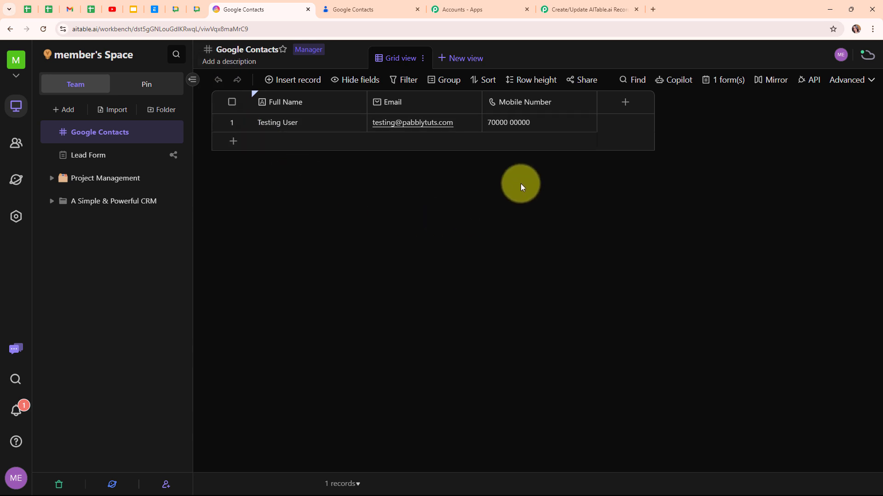
left_click(578, 4)
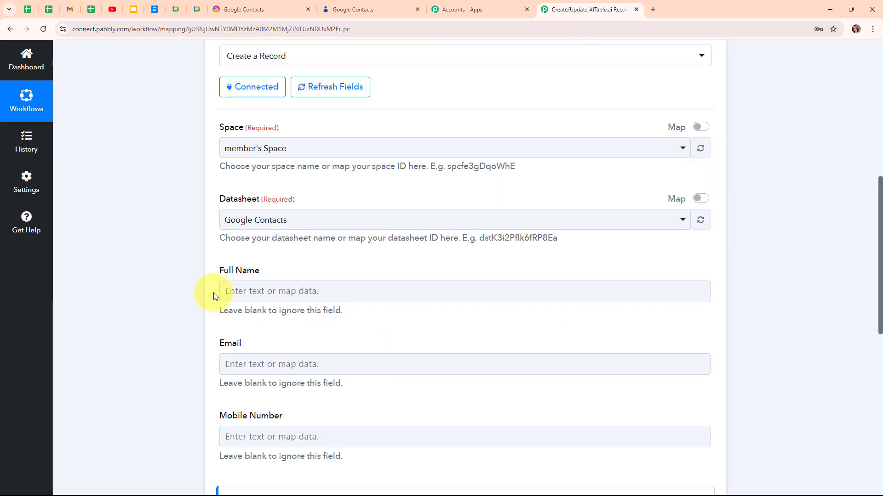
left_click(266, 227)
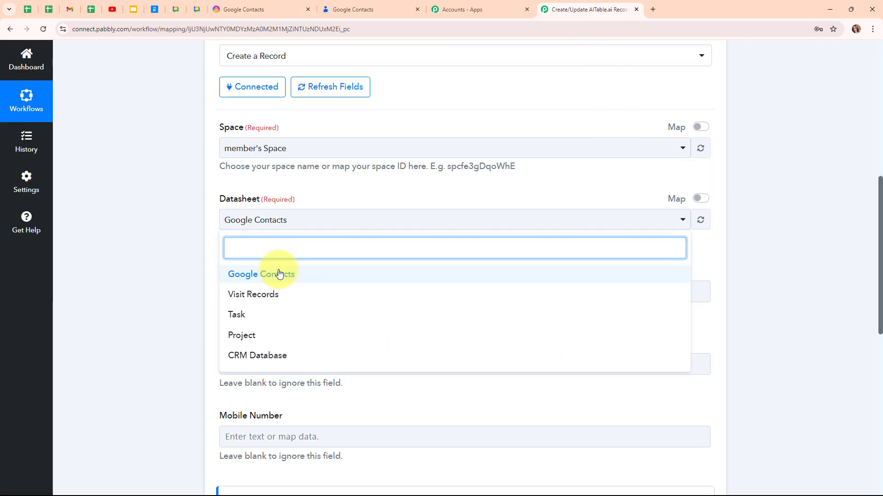
left_click(279, 274)
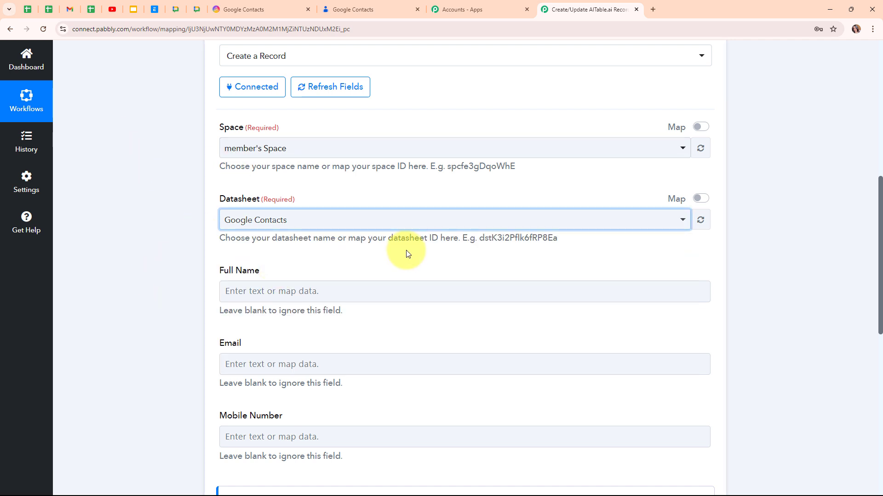
scroll(406, 252, "down", 3)
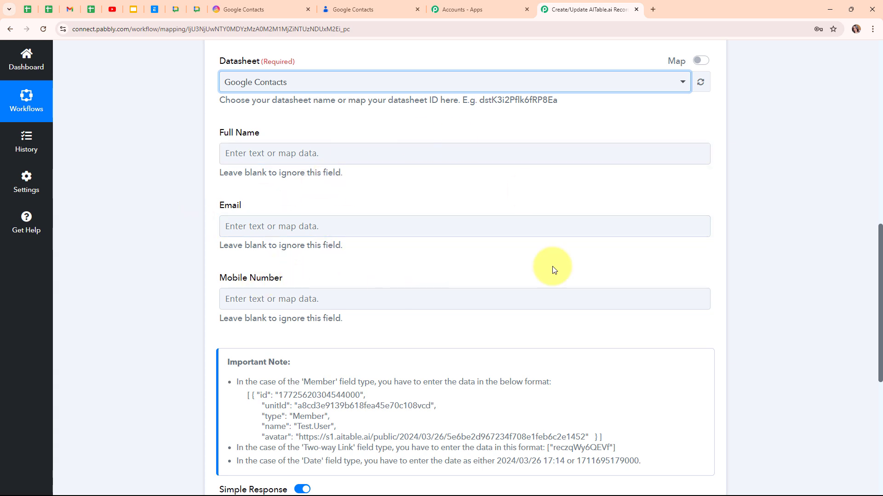
left_click(239, 9)
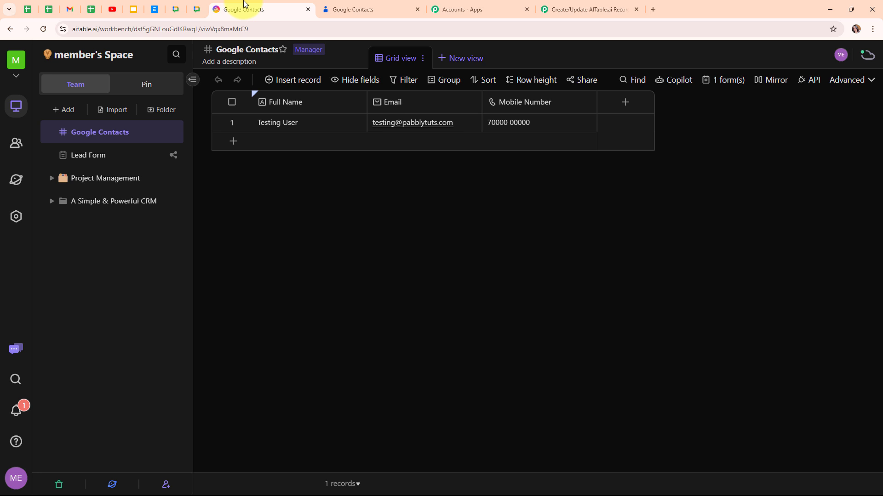
left_click(589, 9)
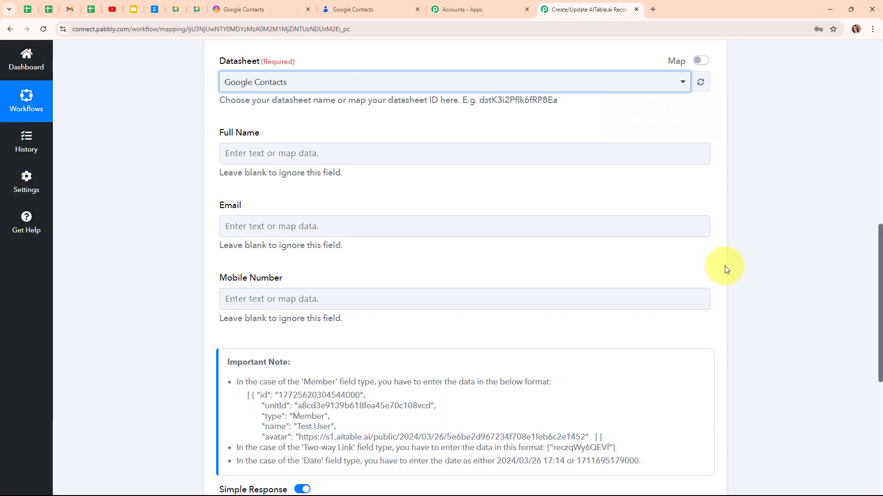
- Map the Google Contacts Names DisplayName into the Full Name field
left_click(236, 149)
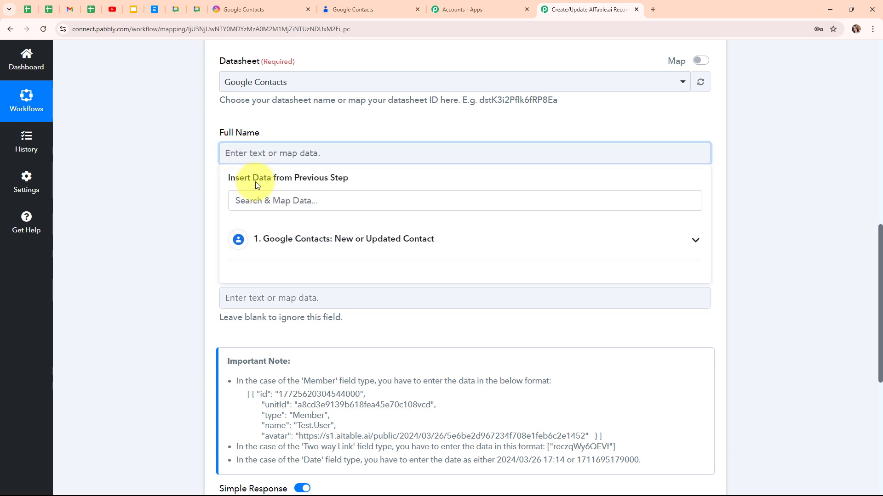
left_click(346, 257)
scroll(361, 414, "down", 5)
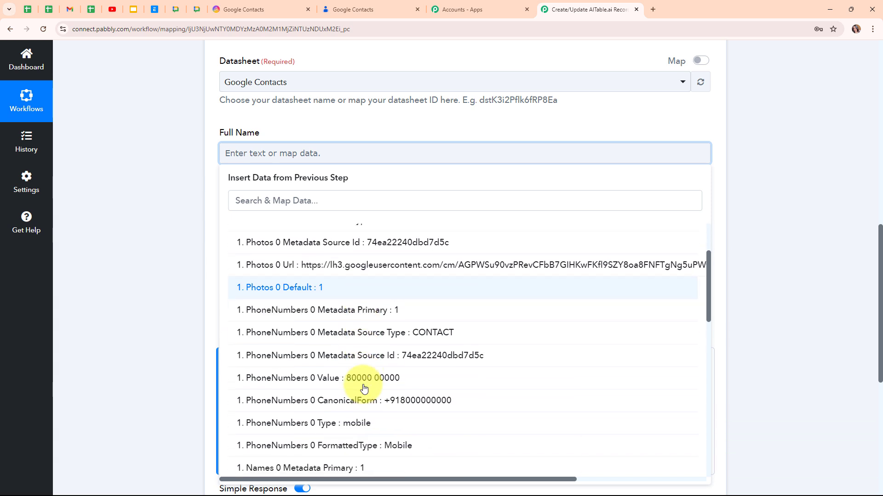
scroll(364, 388, "down", 2)
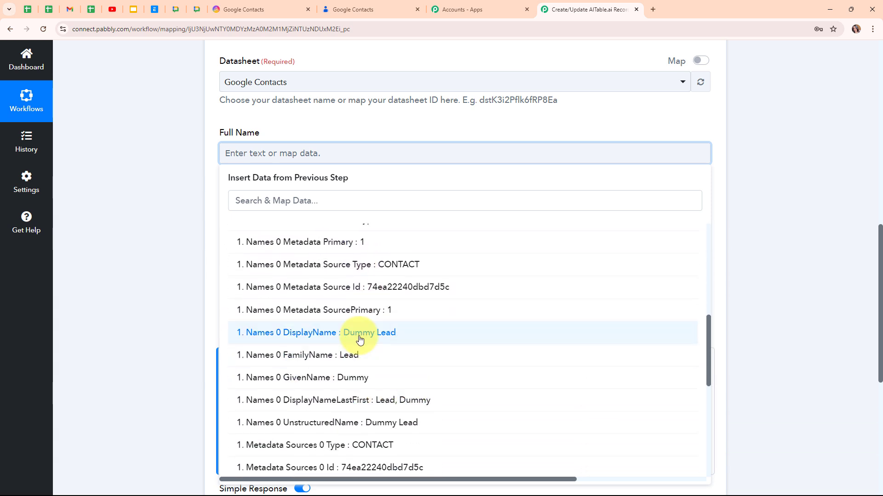
left_click(384, 333)
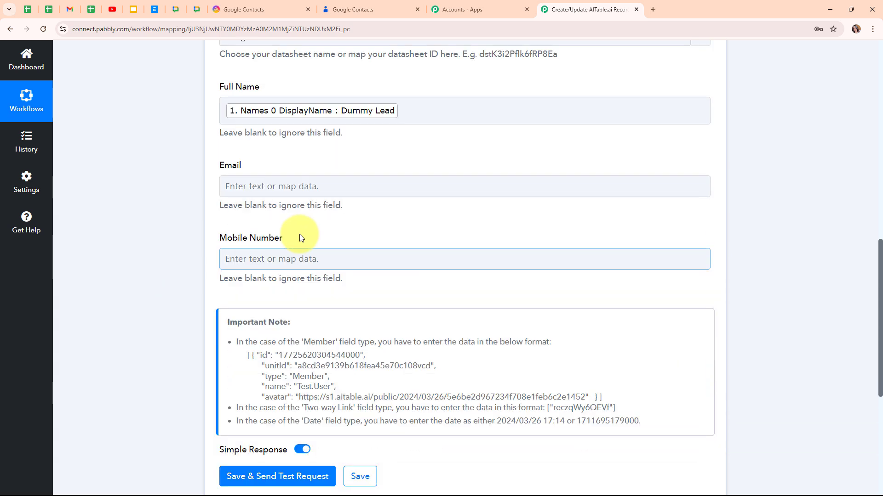
- Map EmailAddresses Value into the Email field
left_click(269, 190)
left_click(274, 269)
scroll(374, 400, "down", 5)
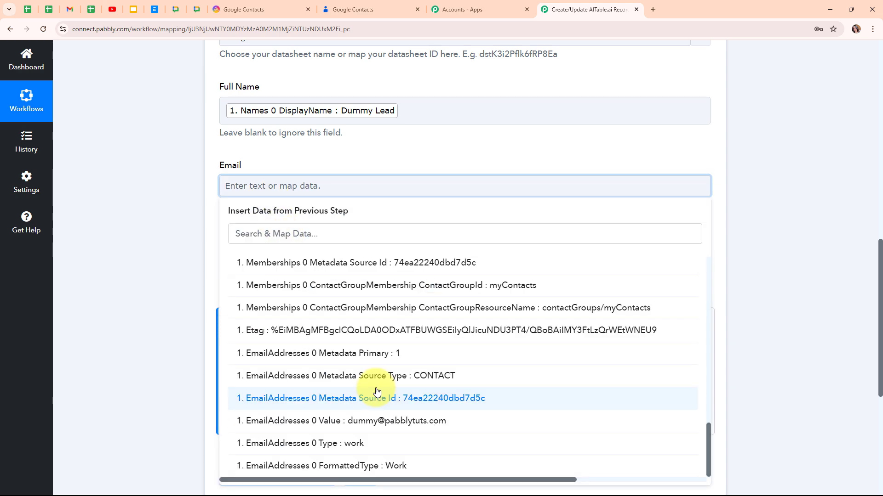
left_click(385, 419)
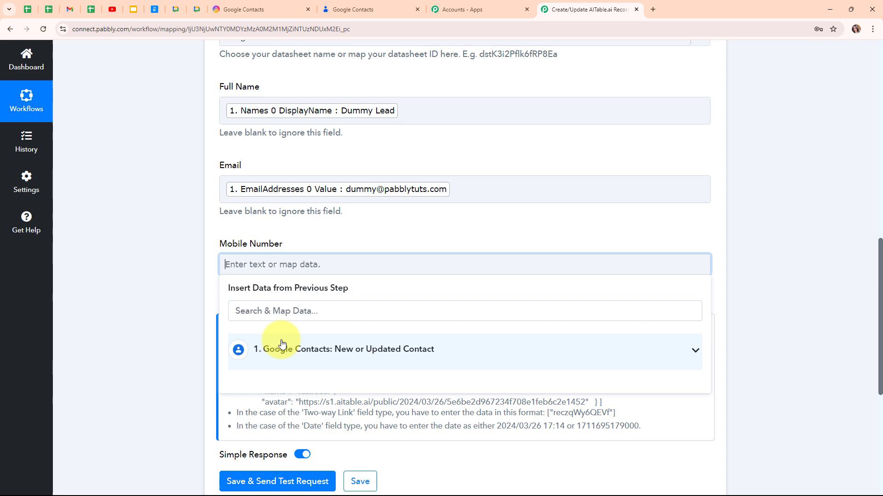
- Map PhoneNumbers CanonicalForm into the Mobile Number field
left_click(364, 355)
scroll(390, 407, "down", 4)
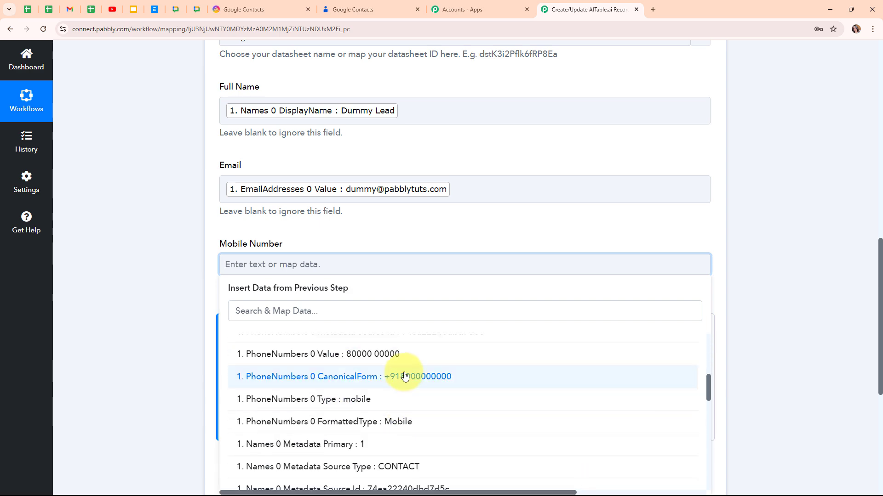
left_click(404, 377)
left_click(120, 294)
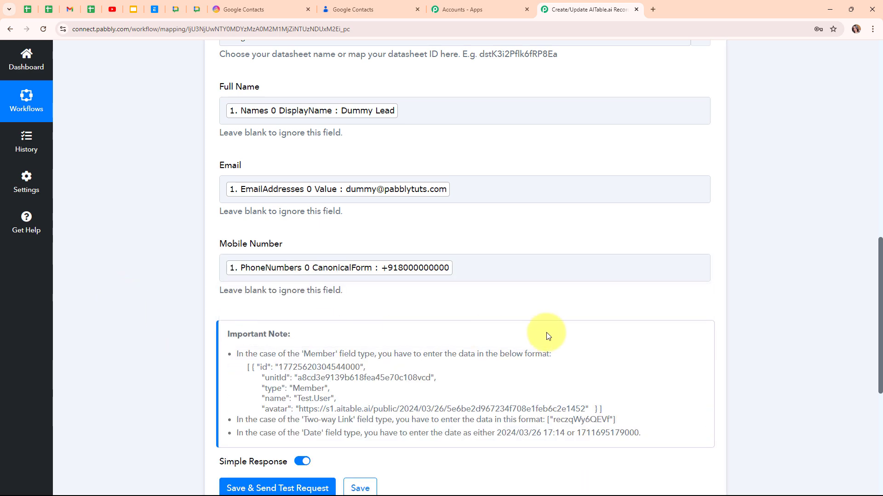
scroll(548, 336, "up", 1)
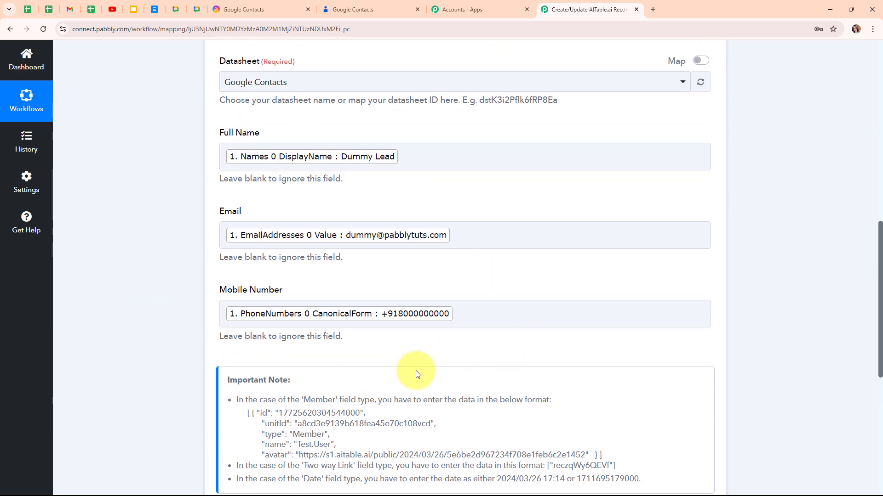
scroll(585, 379, "down", 4)
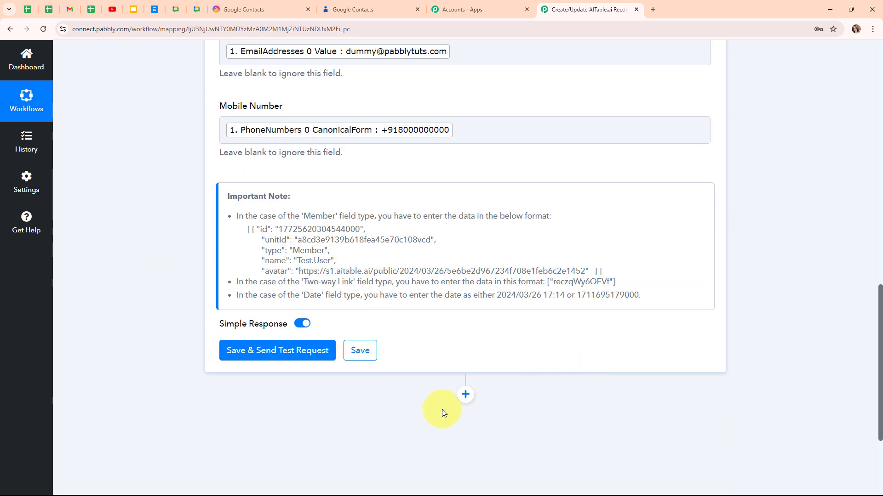
- Save the AITable.ai action to send a test record, collapse it, and view the AITable datasheet
left_click(260, 351)
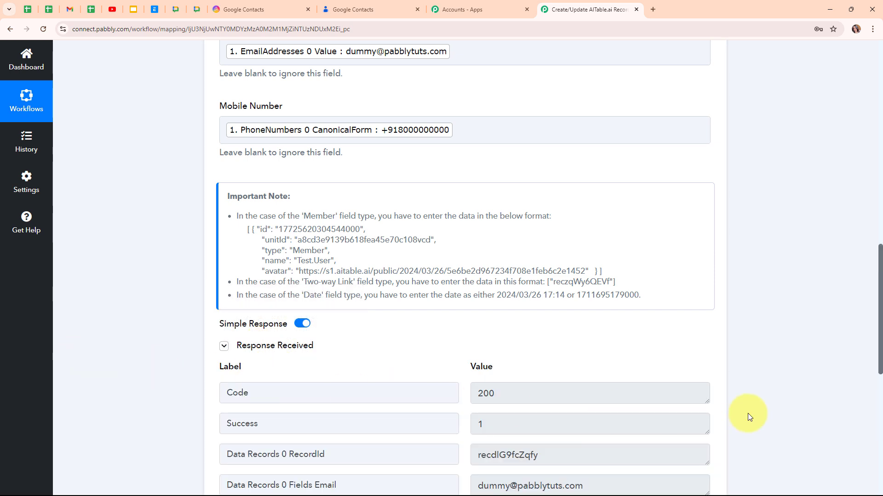
scroll(745, 408, "down", 4)
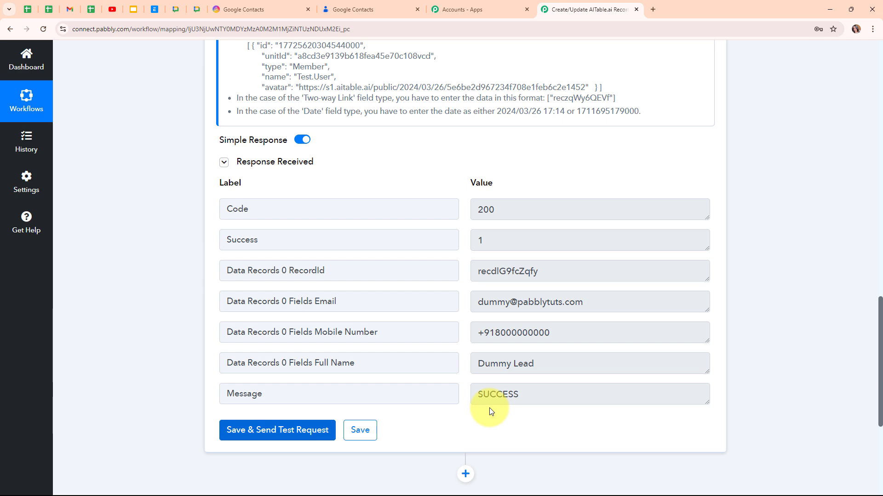
scroll(832, 362, "up", 12)
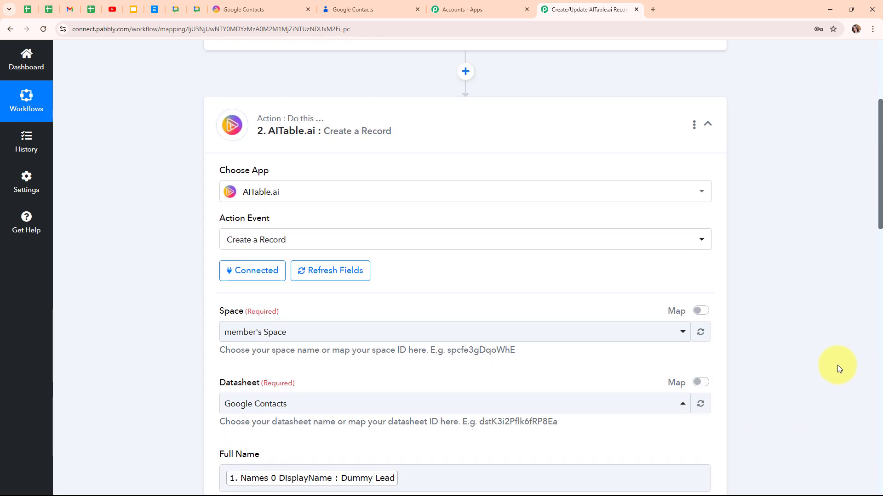
scroll(837, 365, "up", 5)
left_click(709, 331)
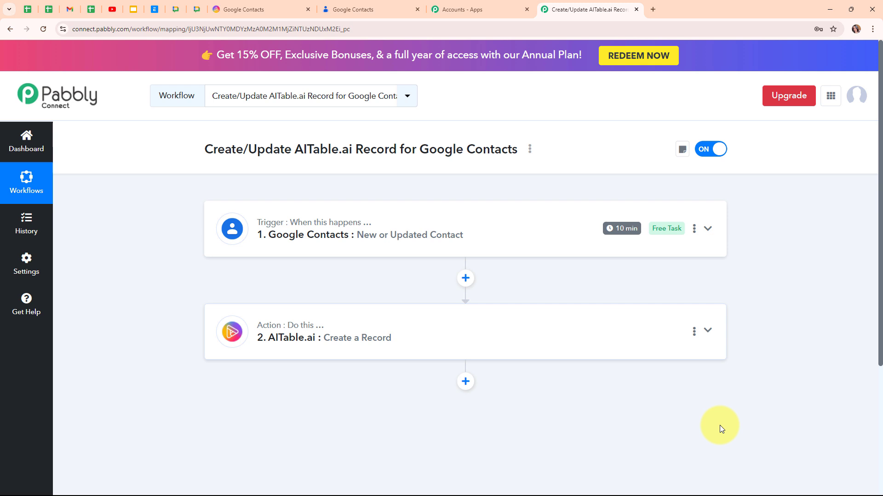
left_click(253, 6)
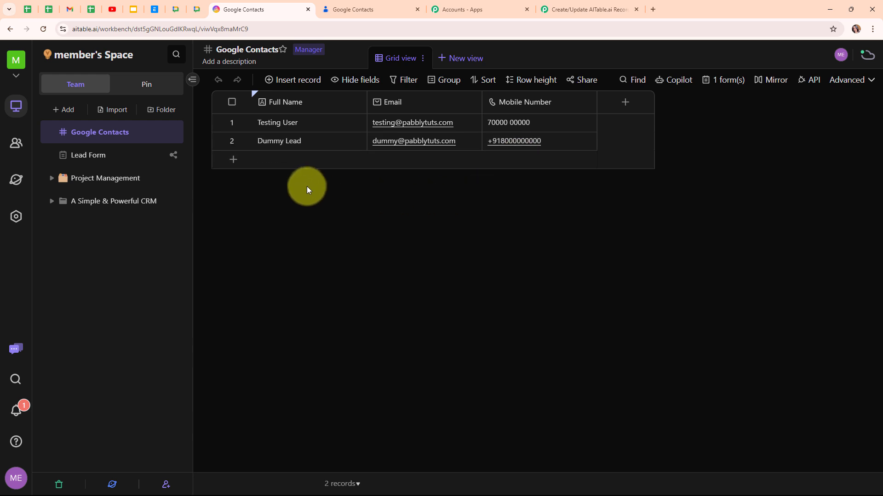
- Review the finished trigger-and-action workflow, then bring up the Google Contacts list
left_click(582, 12)
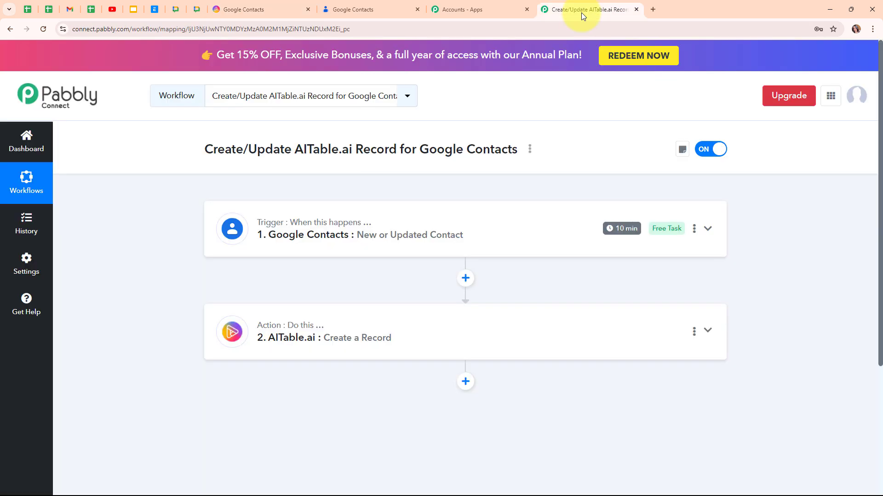
mouse_move(269, 225)
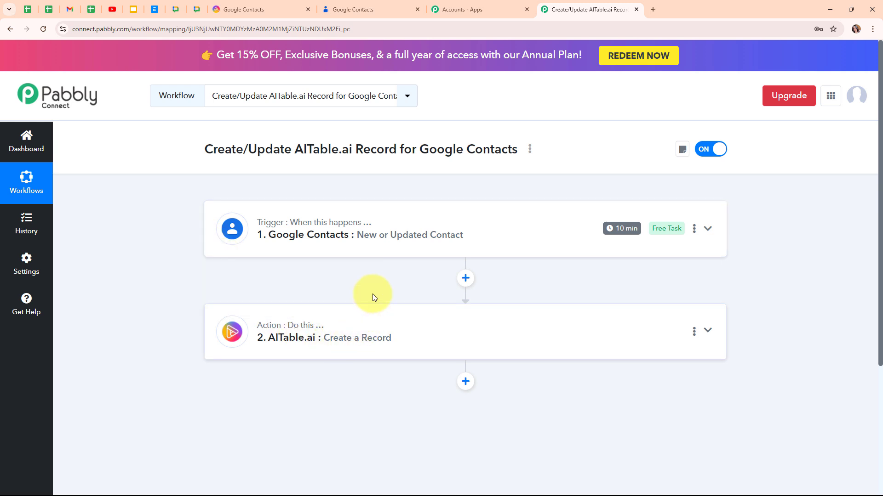
left_click(373, 8)
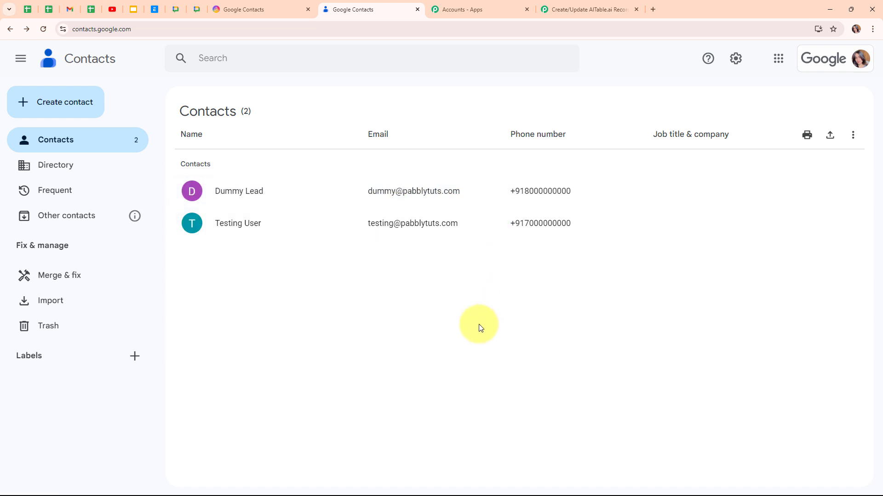
- Start a new contact with first name 'Demo' and last name 'User'
left_click(66, 110)
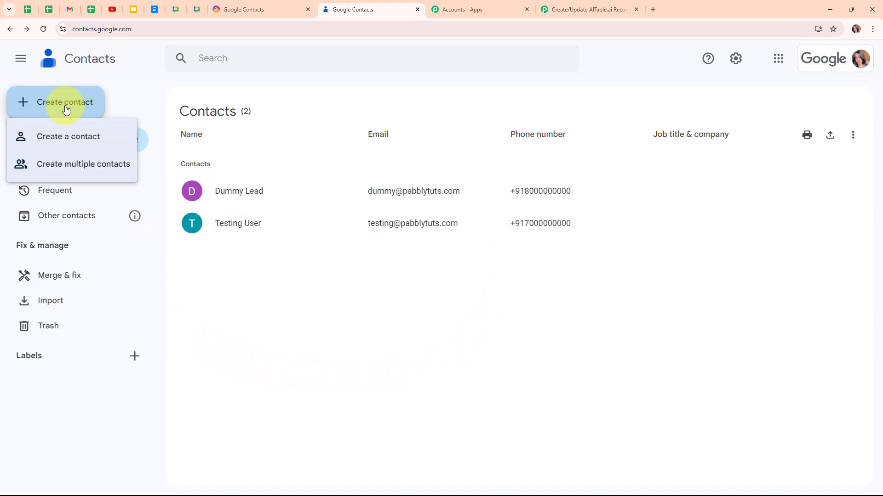
left_click(68, 138)
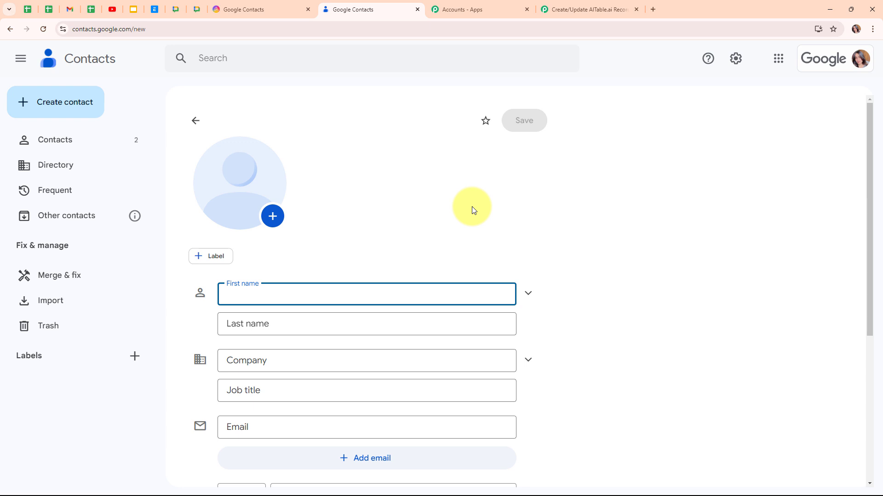
type("Demo")
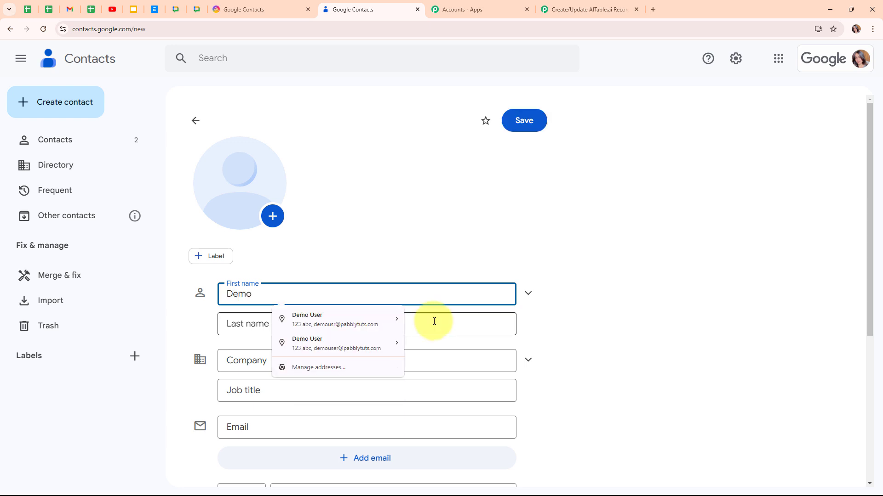
left_click(437, 321)
type("User")
scroll(603, 326, "down", 3)
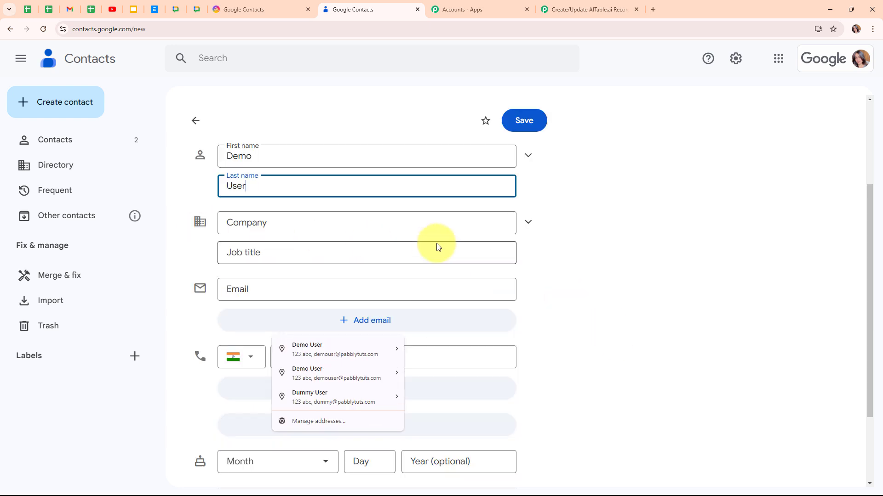
- Enter the contact's e-mail address and label it Work
left_click(317, 292)
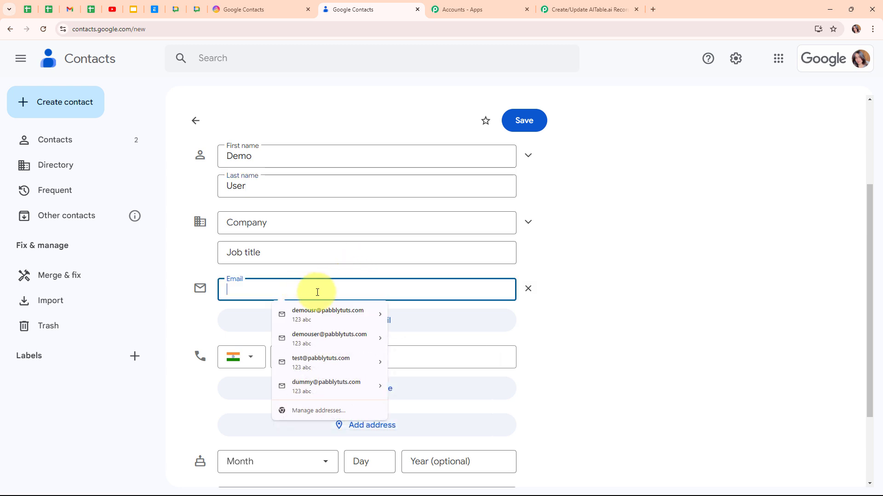
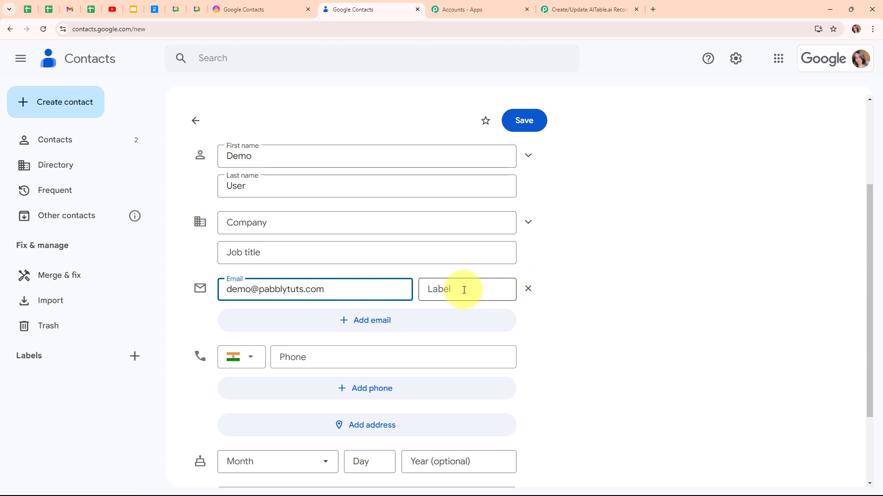
left_click(462, 289)
left_click(467, 358)
scroll(666, 335, "down", 1)
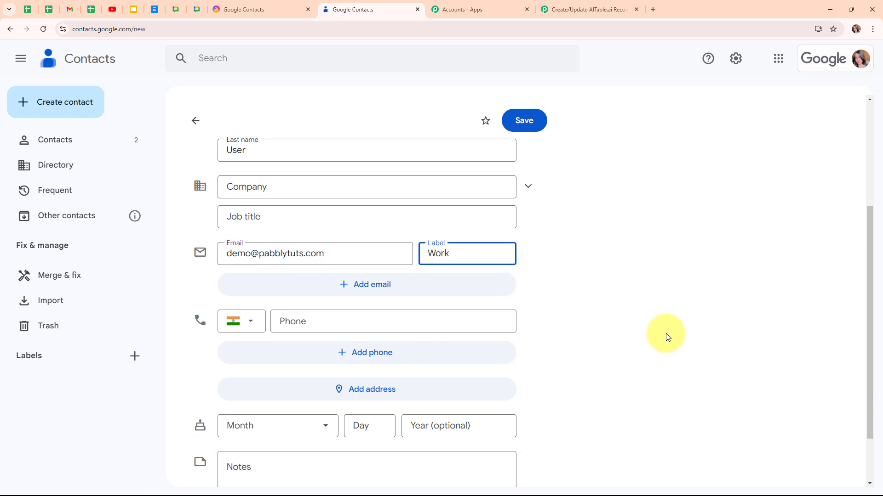
- Enter the contact's phone number labelled Mobile, save the contact, and return to the list
left_click(371, 317)
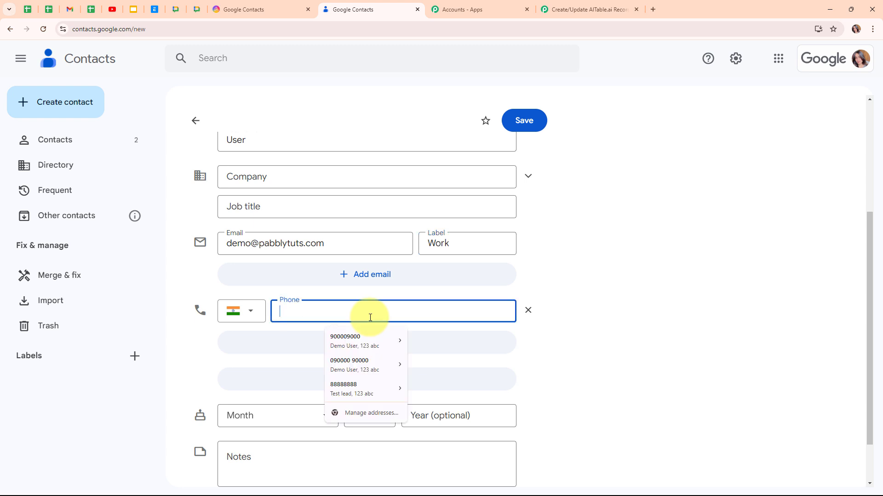
type("90000000000")
left_click(491, 316)
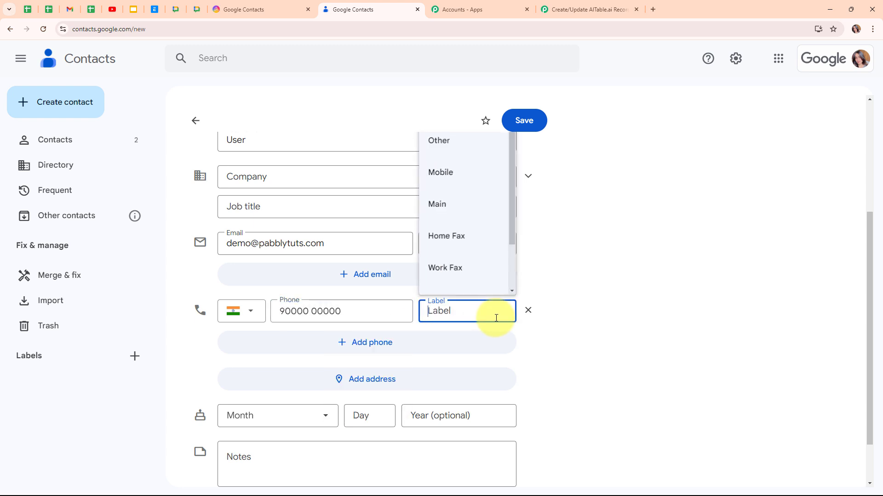
left_click(467, 176)
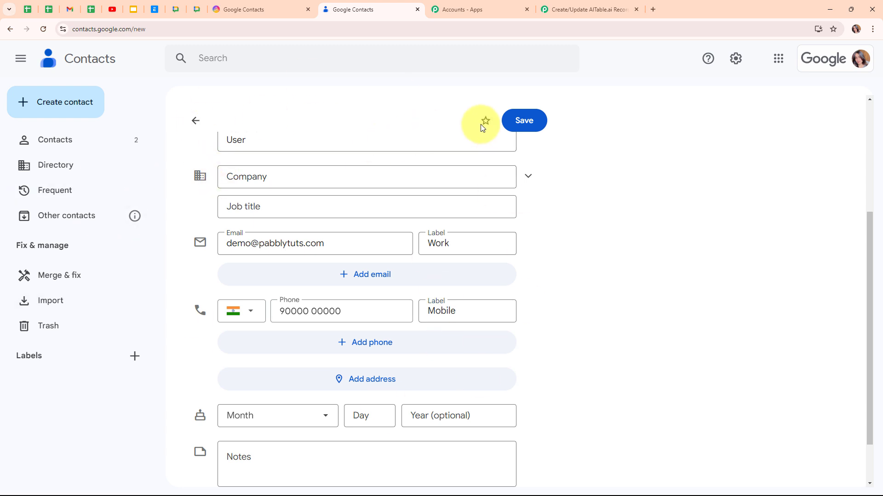
left_click(530, 121)
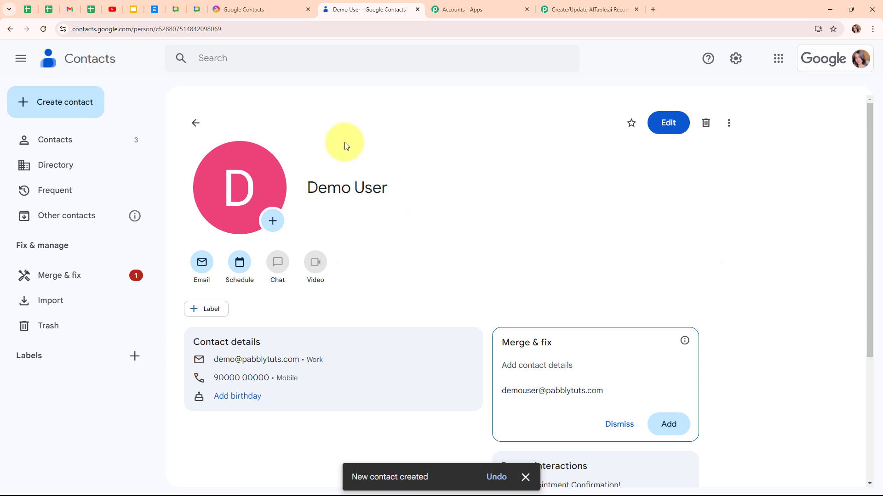
left_click(199, 128)
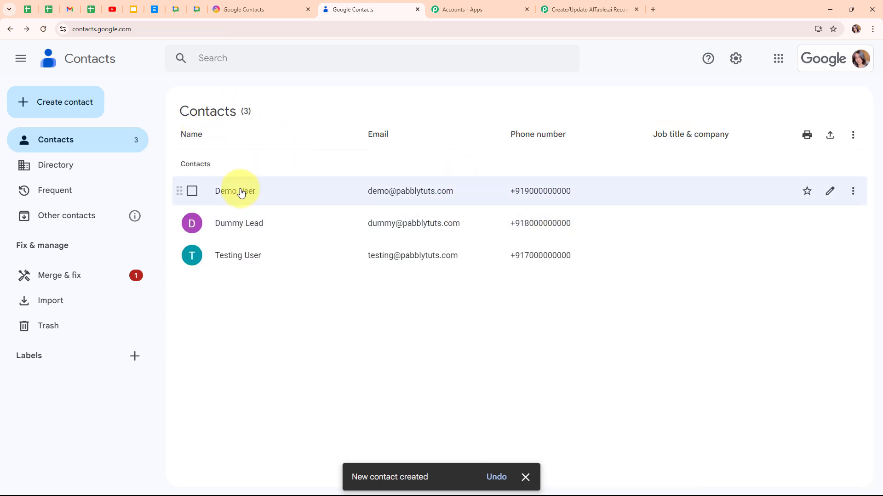
- Recheck the AITable Google Contacts datasheet until Demo User appears as row 3, then return to Pabbly
left_click(277, 4)
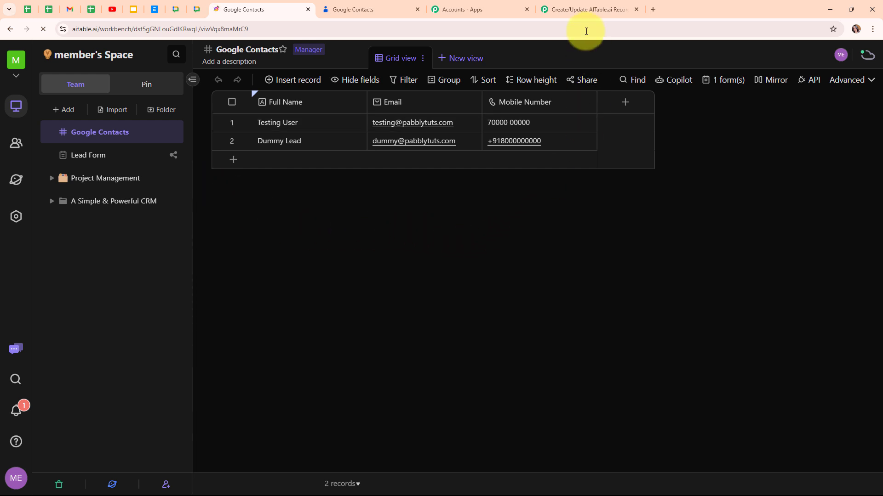
left_click(583, 10)
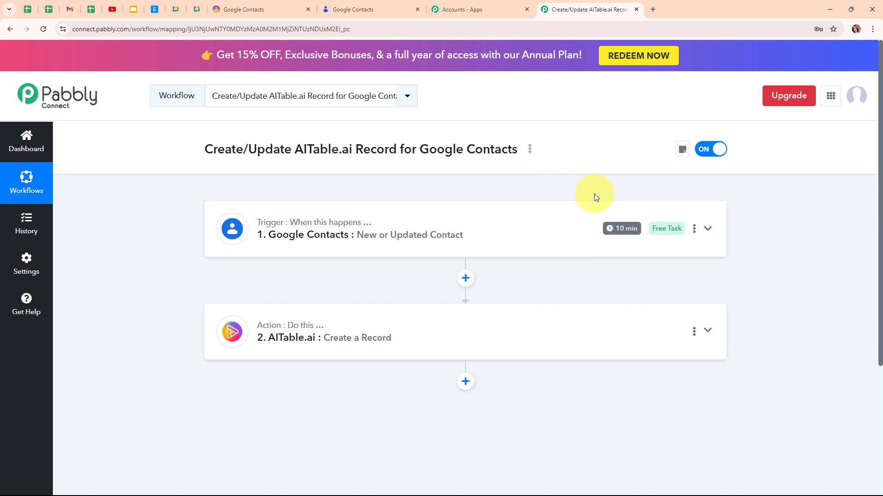
left_click(238, 5)
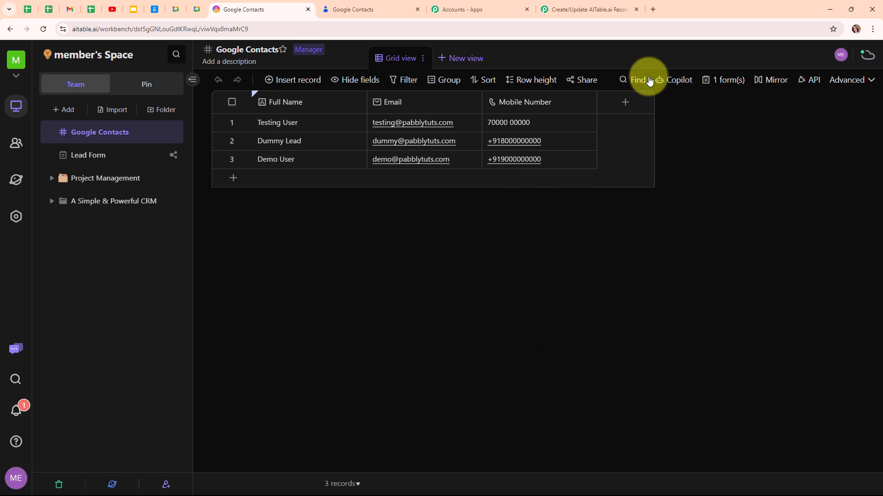
left_click(600, 5)
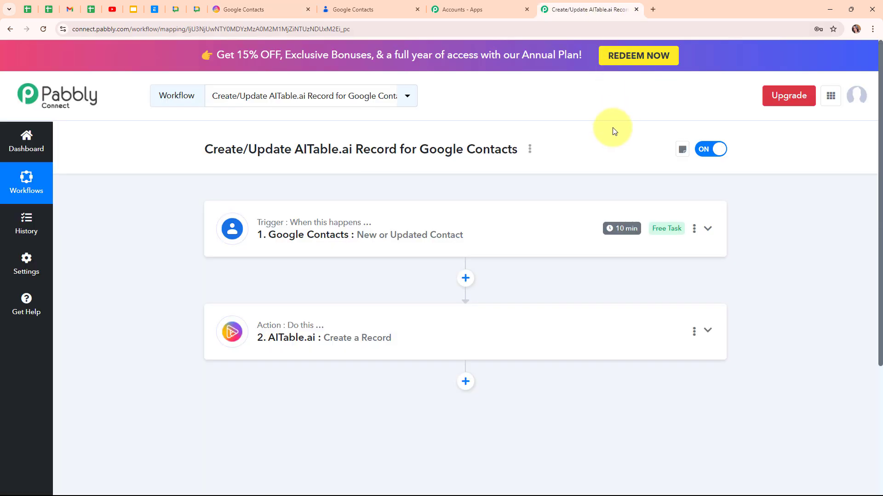